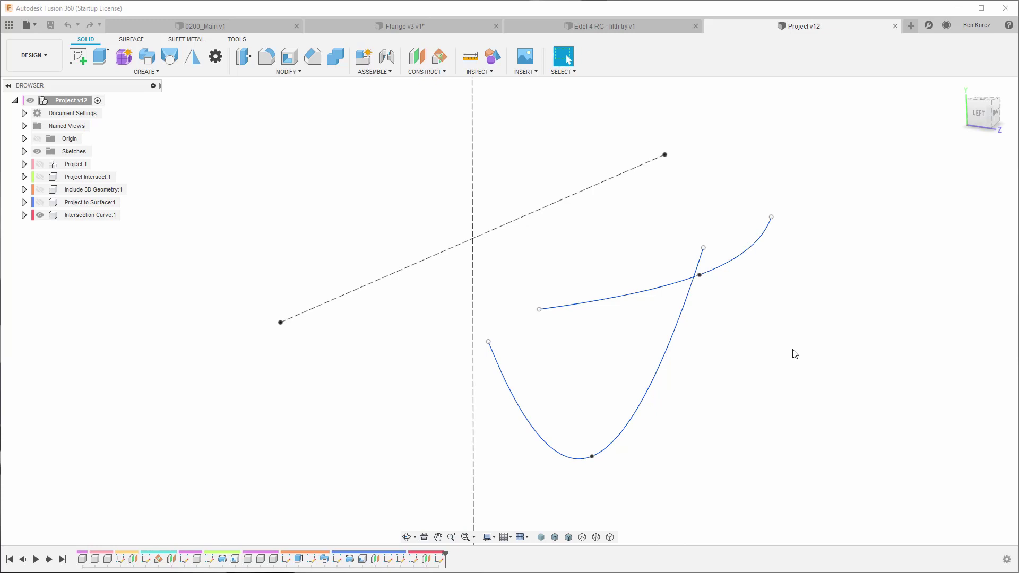
{"action": "left_click", "coordinate": [102, 57]}
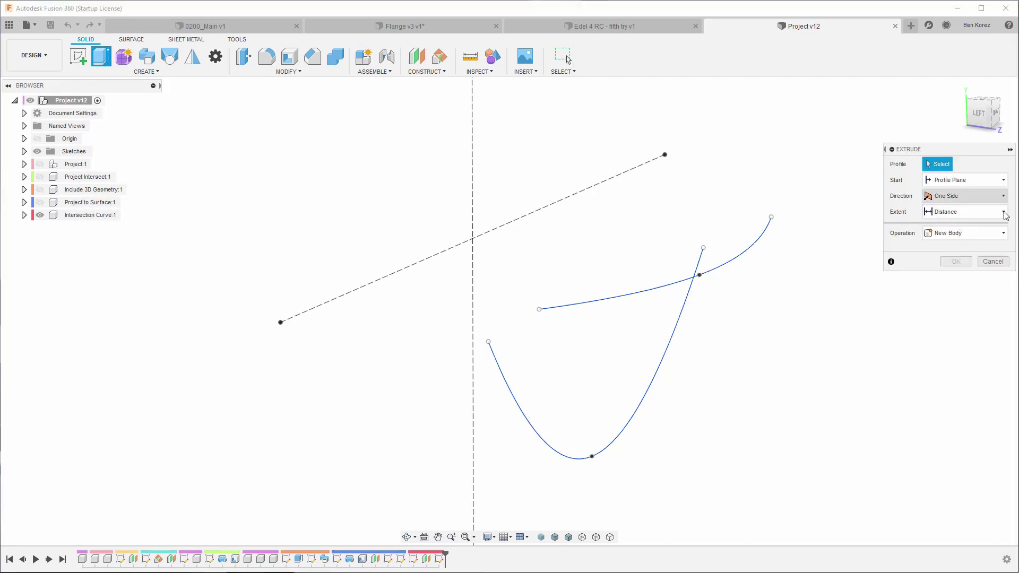
{"action": "left_click", "coordinate": [962, 234]}
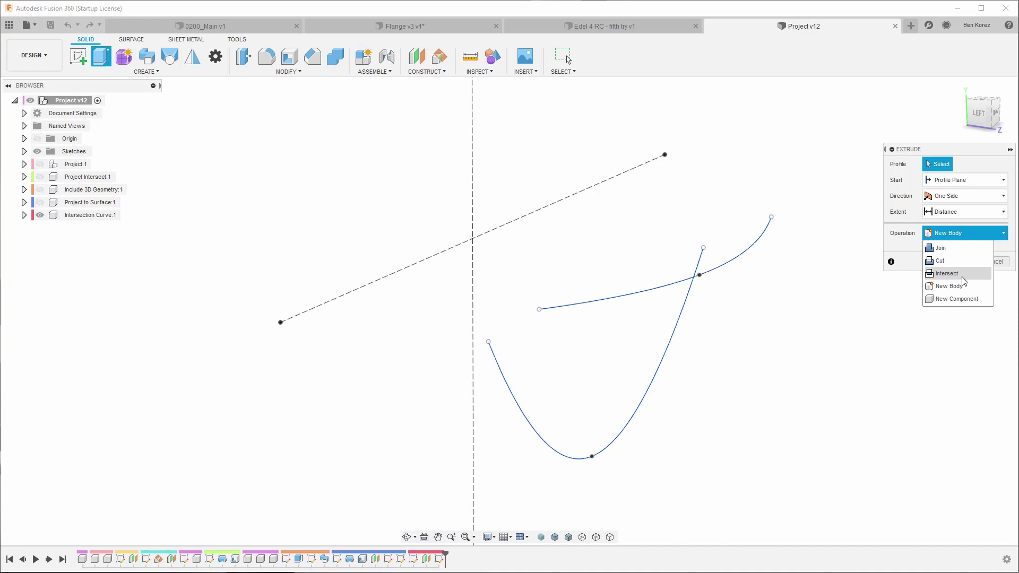
{"action": "left_click", "coordinate": [896, 245]}
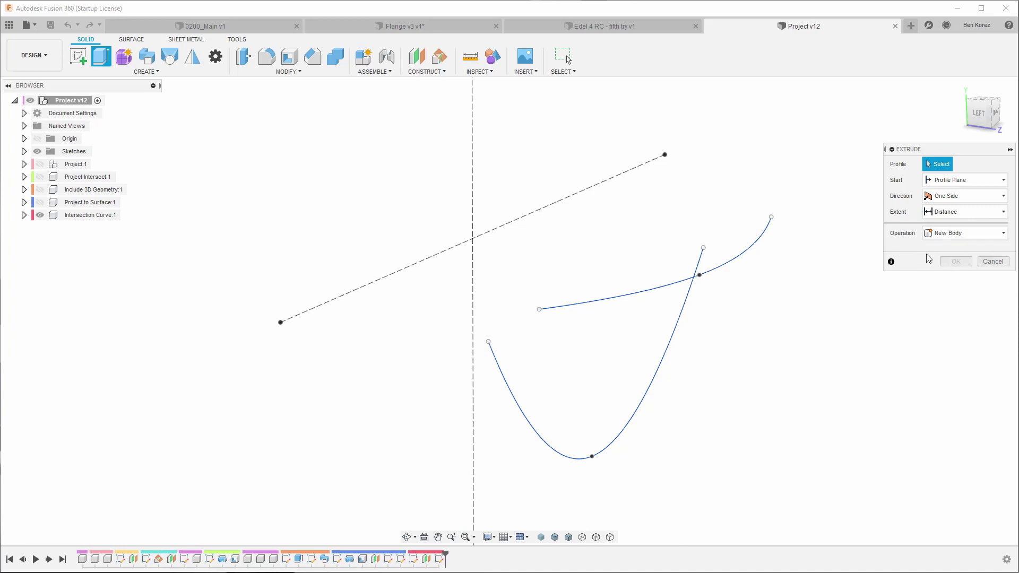
{"action": "left_click", "coordinate": [994, 261]}
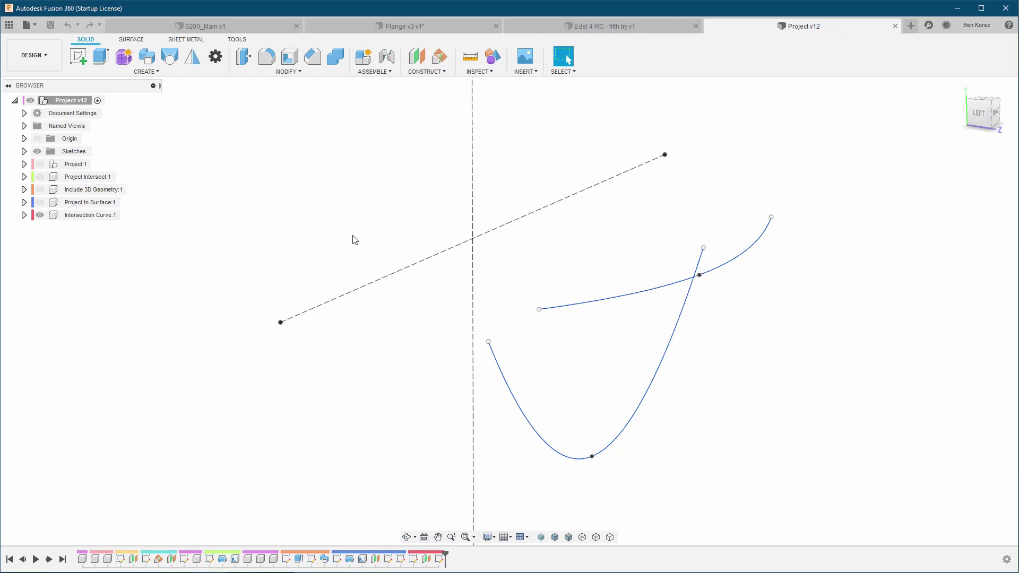
{"action": "middle_click_drag", "start_coordinate": [788, 293], "coordinate": [688, 264], "text": "shift"}
{"action": "left_click", "coordinate": [665, 263]}
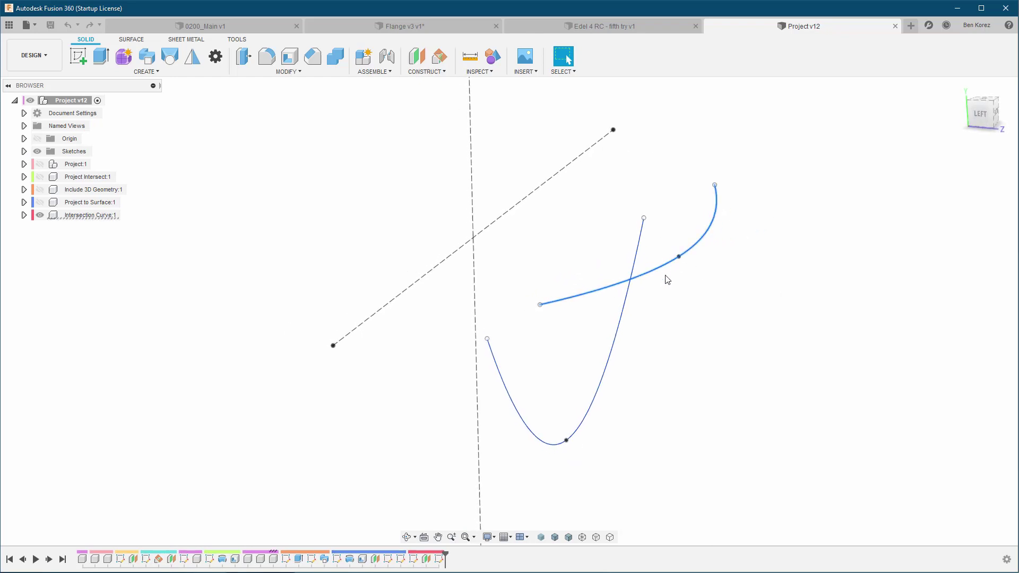
{"action": "middle_click_drag", "start_coordinate": [611, 368], "coordinate": [617, 368], "text": "shift"}
{"action": "left_click", "coordinate": [613, 362]}
{"action": "left_click", "coordinate": [754, 319]}
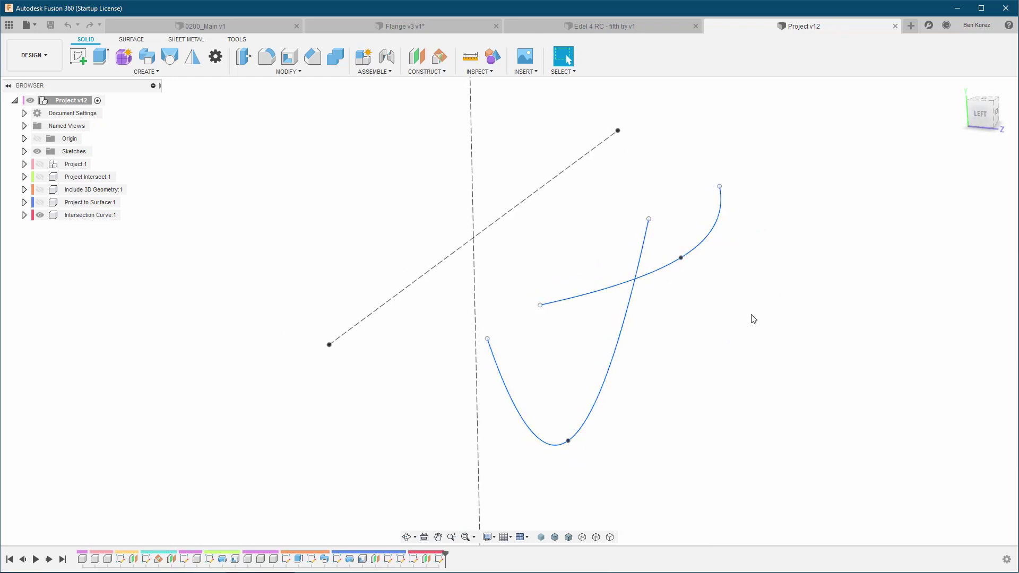
- Try a surface Loft between the upper open curve and the lower U-shaped curve
{"action": "left_click", "coordinate": [131, 40]}
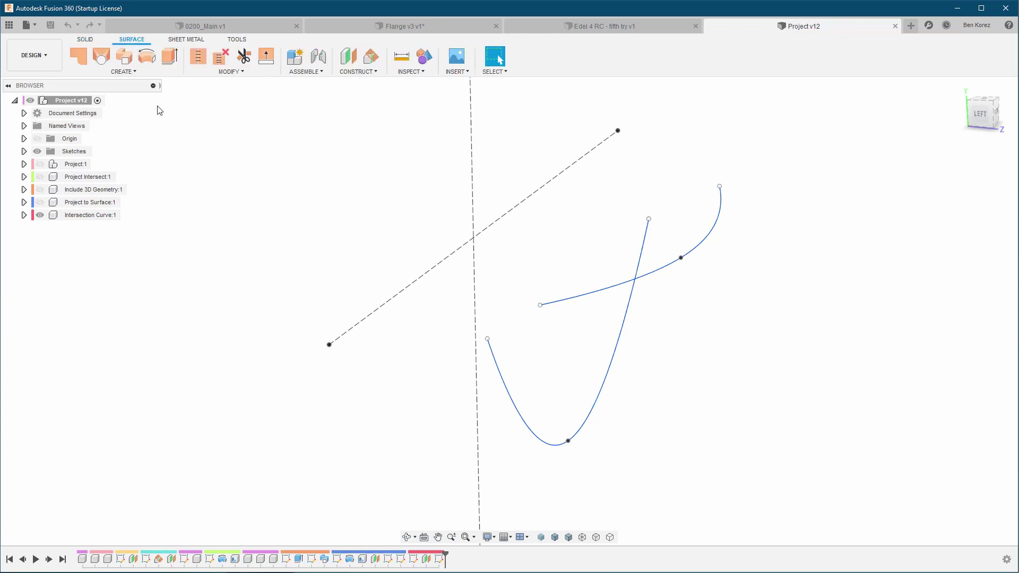
{"action": "scroll", "coordinate": [744, 289], "scroll_direction": "down", "scroll_amount": 1}
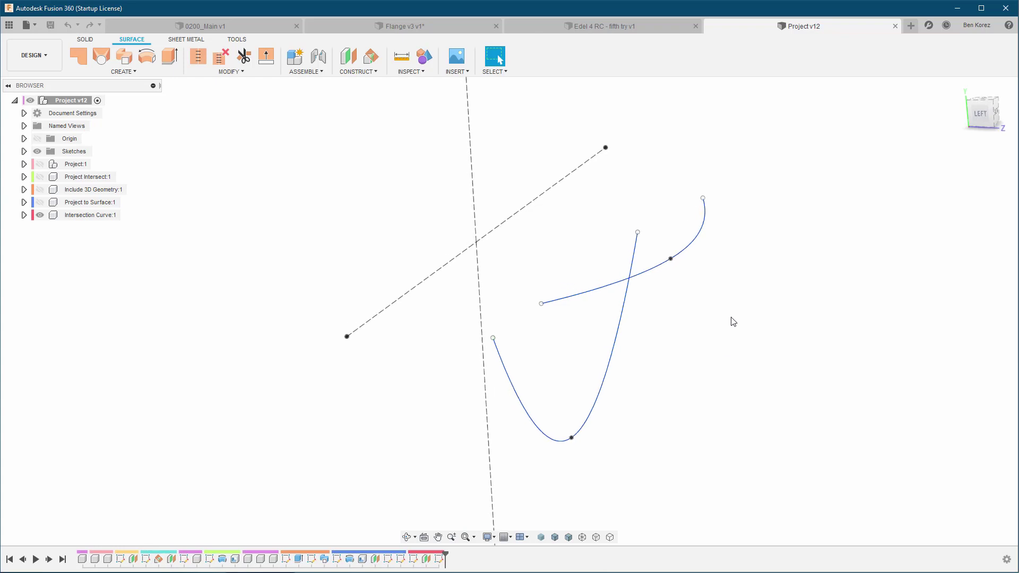
{"action": "left_click", "coordinate": [103, 54]}
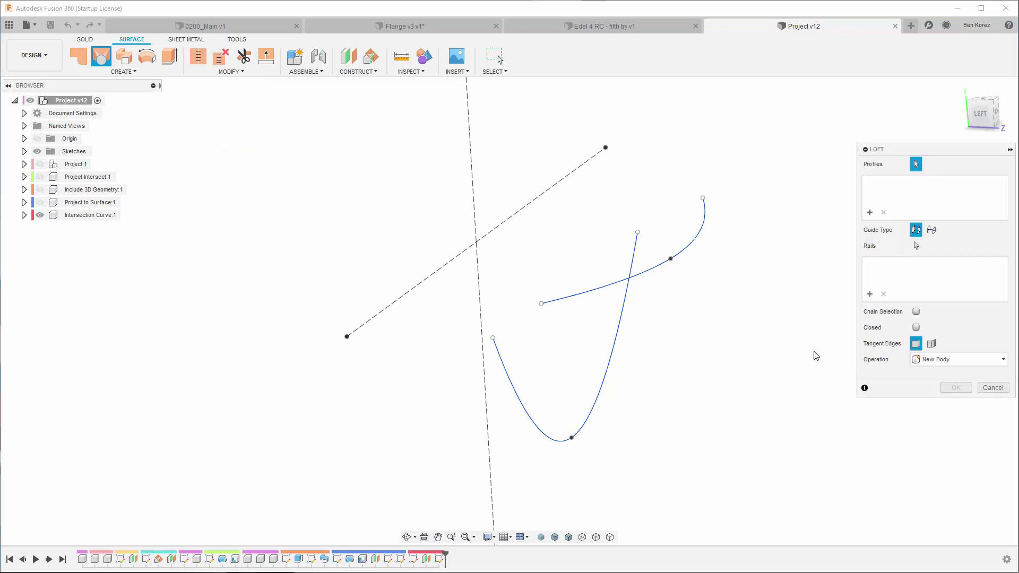
{"action": "left_click", "coordinate": [695, 242]}
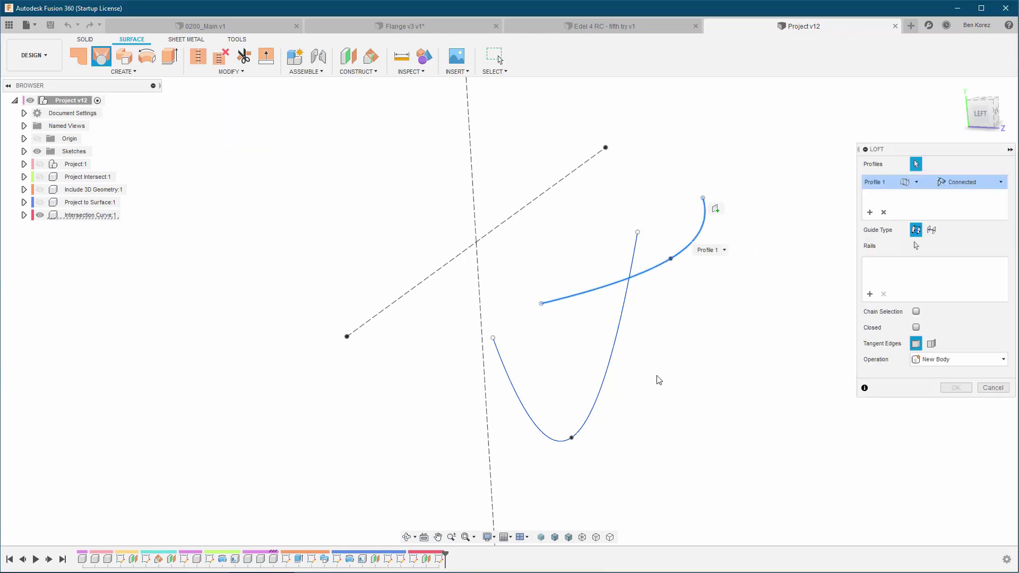
{"action": "left_click", "coordinate": [603, 395]}
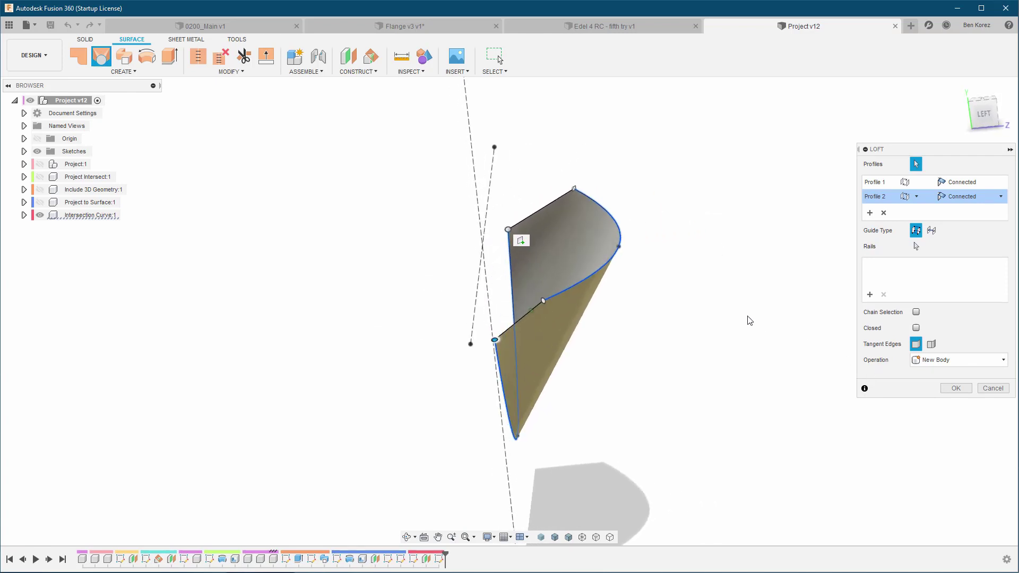
{"action": "mouse_move", "coordinate": [749, 320]}
{"action": "middle_mouse_down", "text": "shift"}
{"action": "mouse_move", "coordinate": [721, 269]}
{"action": "mouse_move", "coordinate": [689, 255]}
{"action": "middle_mouse_up", "text": "shift"}
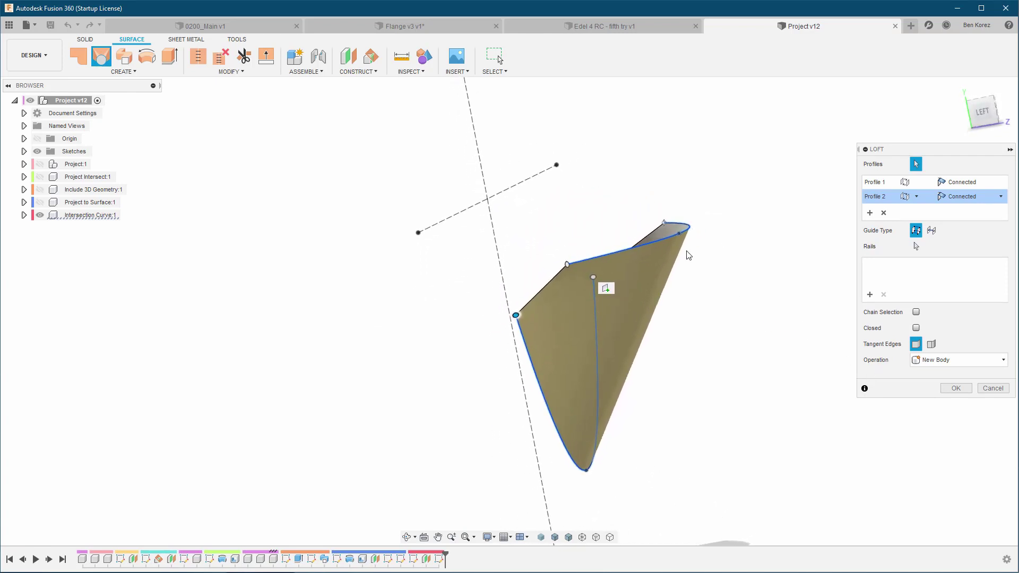
{"action": "middle_click_drag", "start_coordinate": [700, 218], "coordinate": [715, 336], "text": "shift"}
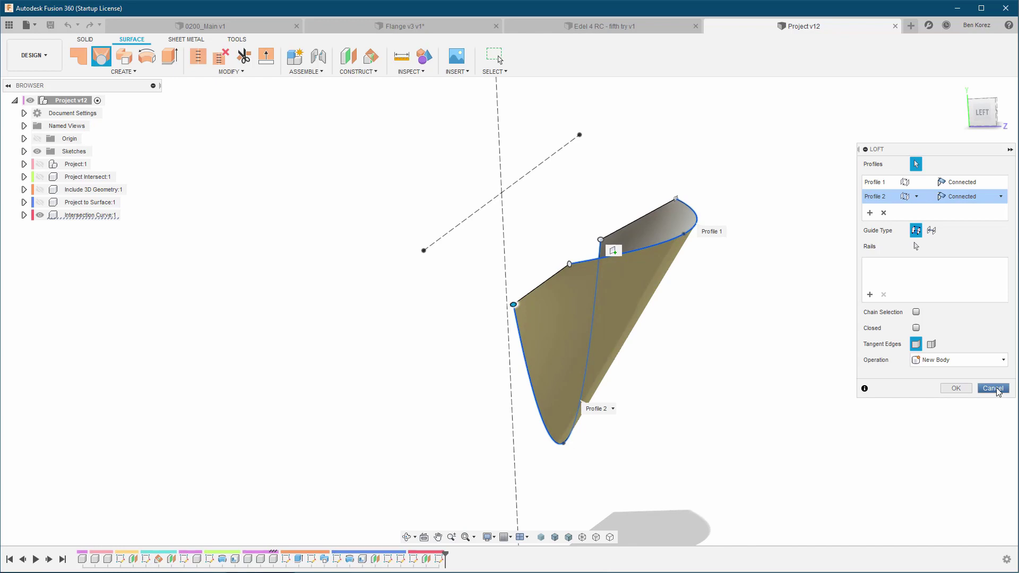
{"action": "left_click", "coordinate": [998, 389]}
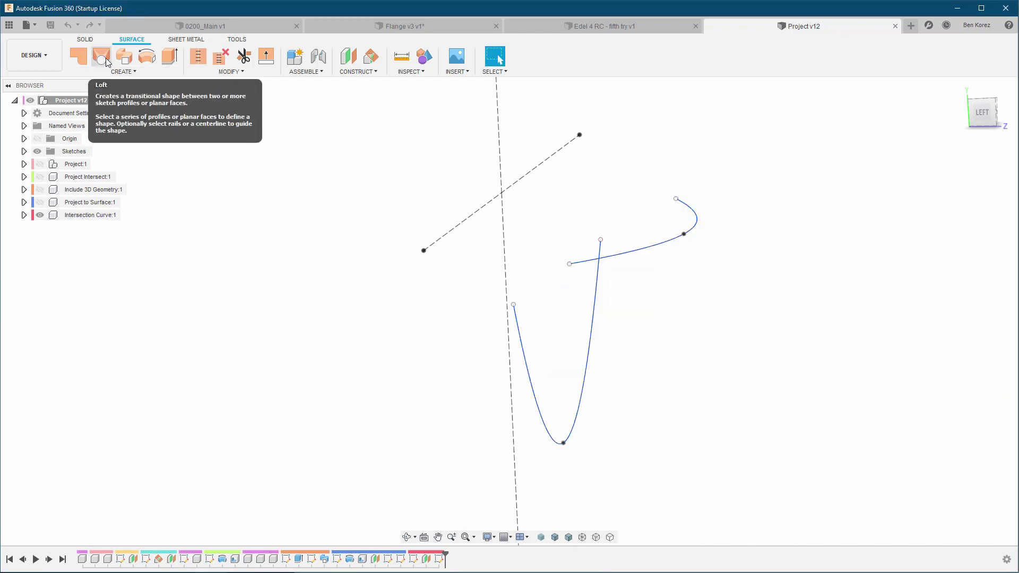
- Extrude the upper open curve downward as a new surface body with a distance of -60 mm
{"action": "left_click", "coordinate": [169, 63]}
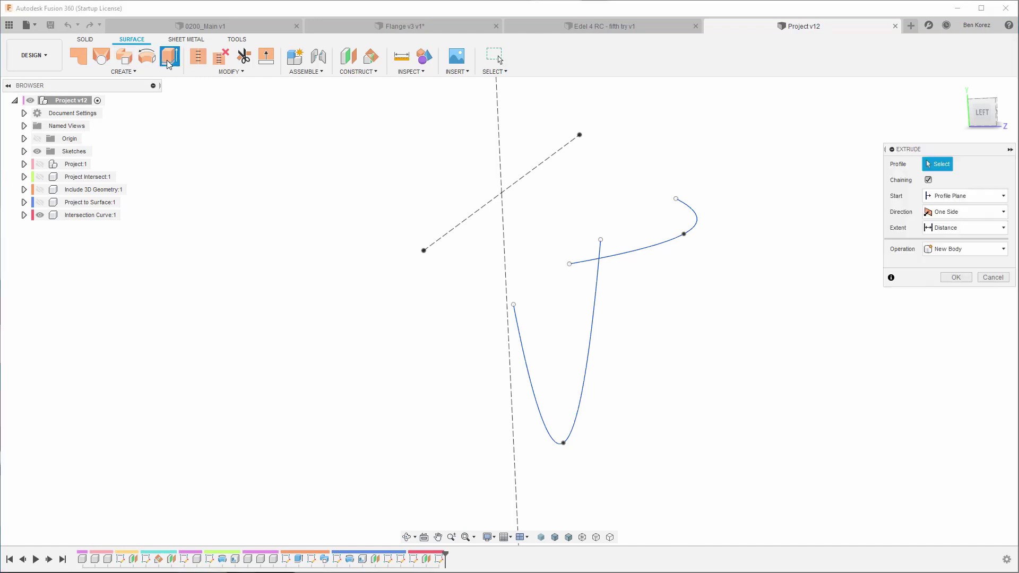
{"action": "left_click", "coordinate": [698, 222]}
{"action": "left_click_drag", "start_coordinate": [696, 206], "coordinate": [714, 437]}
{"action": "middle_click_drag", "start_coordinate": [714, 437], "coordinate": [842, 383], "text": "shift"}
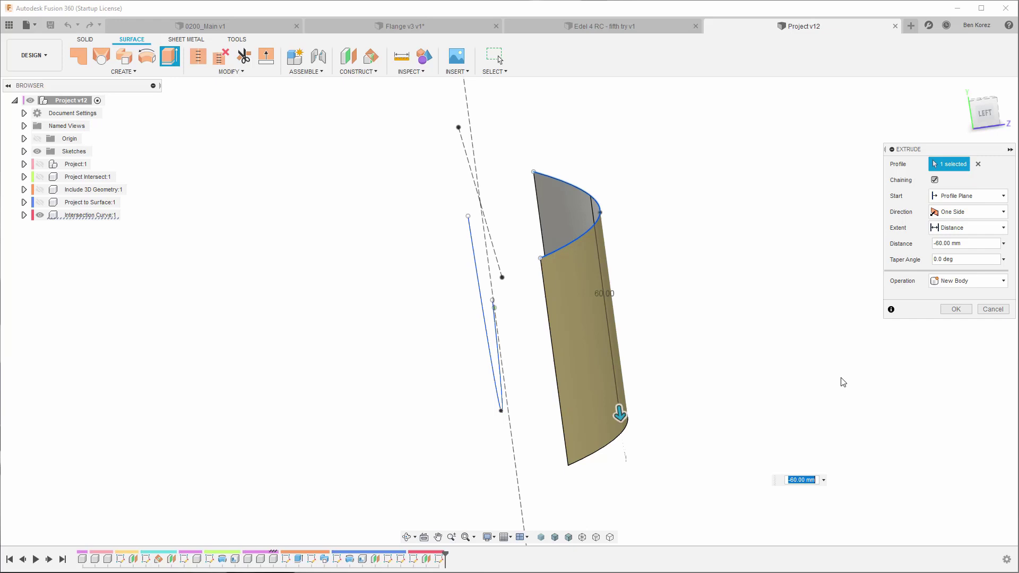
{"action": "left_click", "coordinate": [958, 311]}
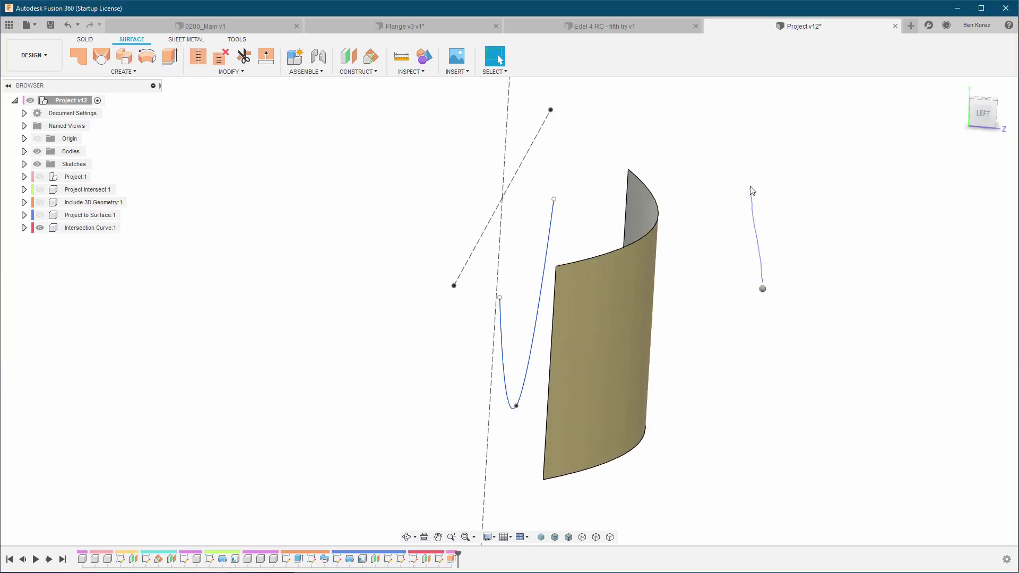
- Extrude the U-shaped curve sideways as a new surface body so that it passes through the first extruded surface
{"action": "key", "text": "e"}
{"action": "left_click", "coordinate": [527, 380]}
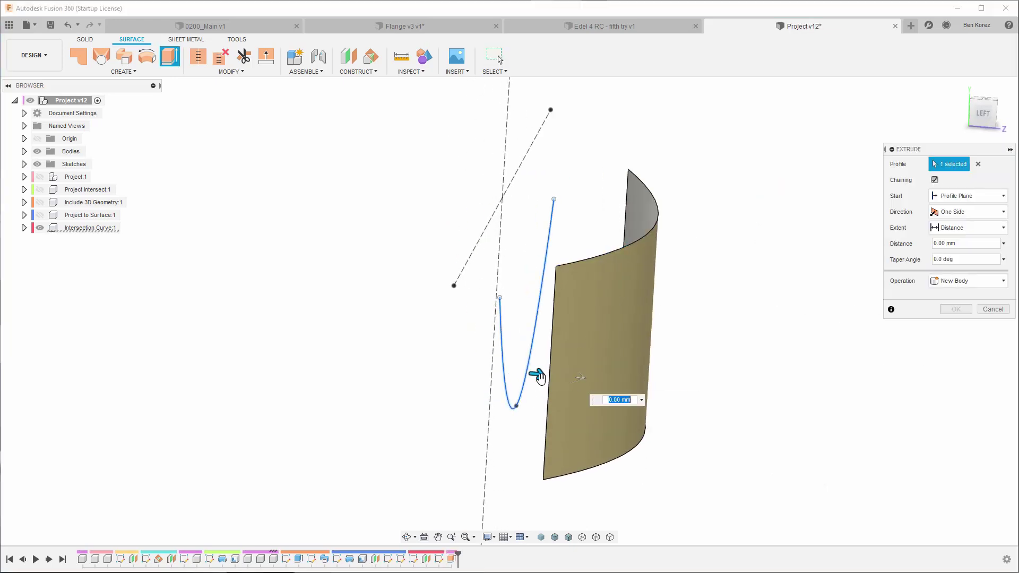
{"action": "mouse_move", "coordinate": [539, 375]}
{"action": "left_mouse_down"}
{"action": "mouse_move", "coordinate": [752, 387]}
{"action": "mouse_move", "coordinate": [723, 384]}
{"action": "left_mouse_up"}
{"action": "middle_click_drag", "start_coordinate": [723, 383], "coordinate": [875, 318], "text": "shift"}
{"action": "left_click", "coordinate": [955, 309]}
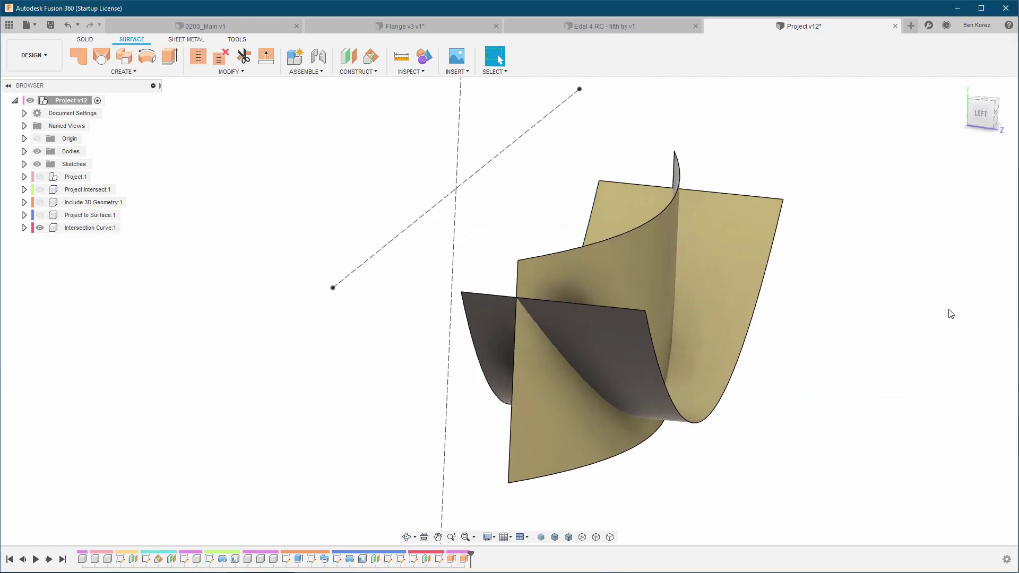
- Split the U-shaped surface body using the other extruded surface as the splitting tool, with the tool extended
{"action": "left_click", "coordinate": [232, 72]}
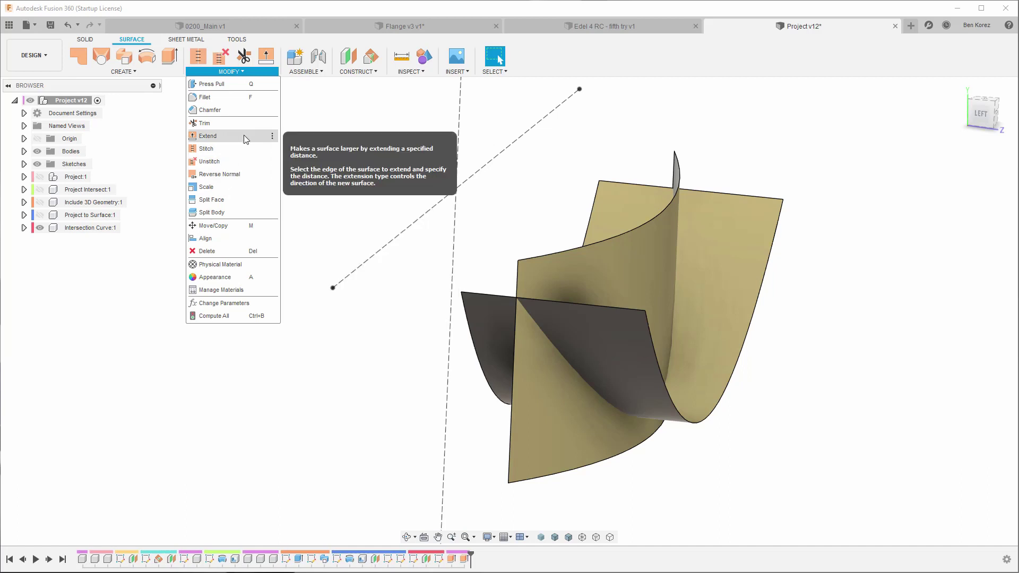
{"action": "left_click", "coordinate": [236, 215]}
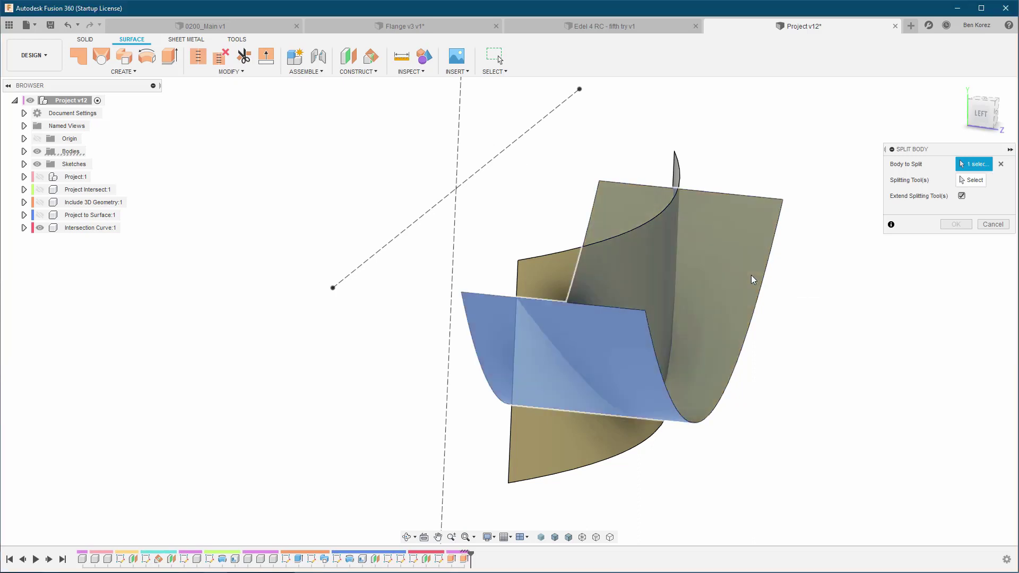
{"action": "left_click", "coordinate": [750, 275]}
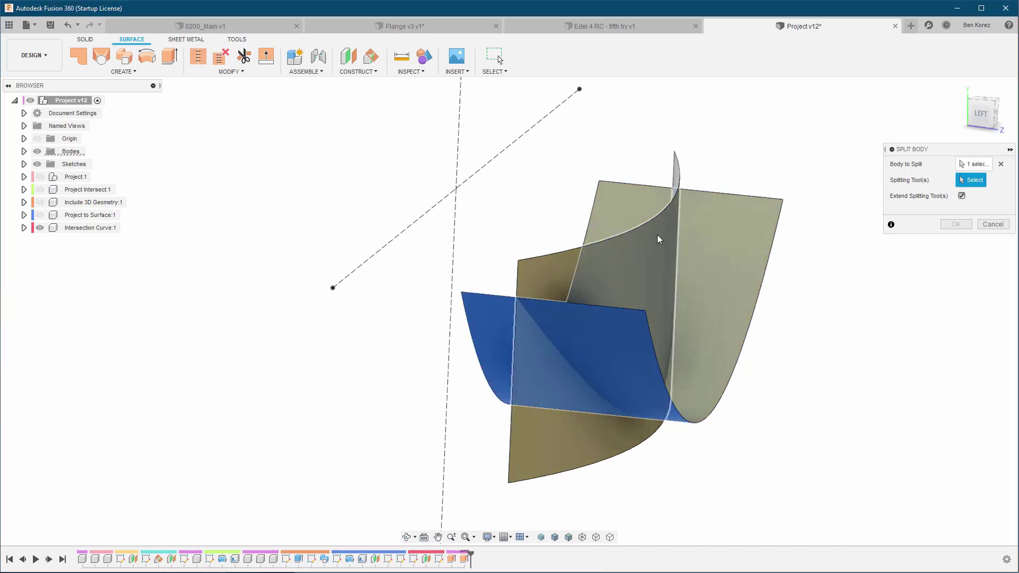
{"action": "left_click", "coordinate": [657, 235]}
{"action": "left_click", "coordinate": [957, 225]}
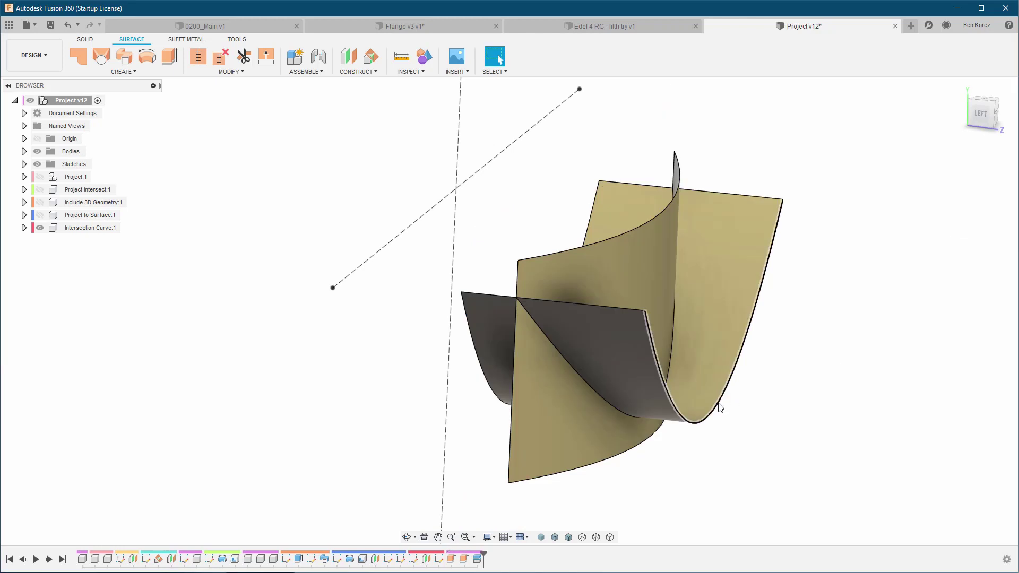
- Delete the split-off part of the U-shaped surface on the outer side of the tall curved surface
{"action": "left_click", "coordinate": [724, 301]}
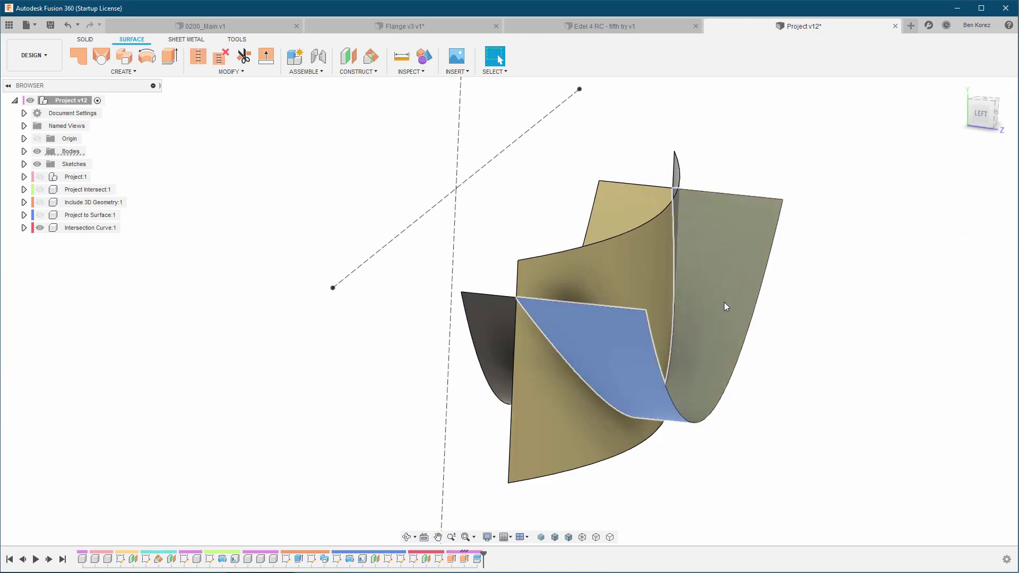
{"action": "left_click", "coordinate": [724, 301], "text": "ctrl"}
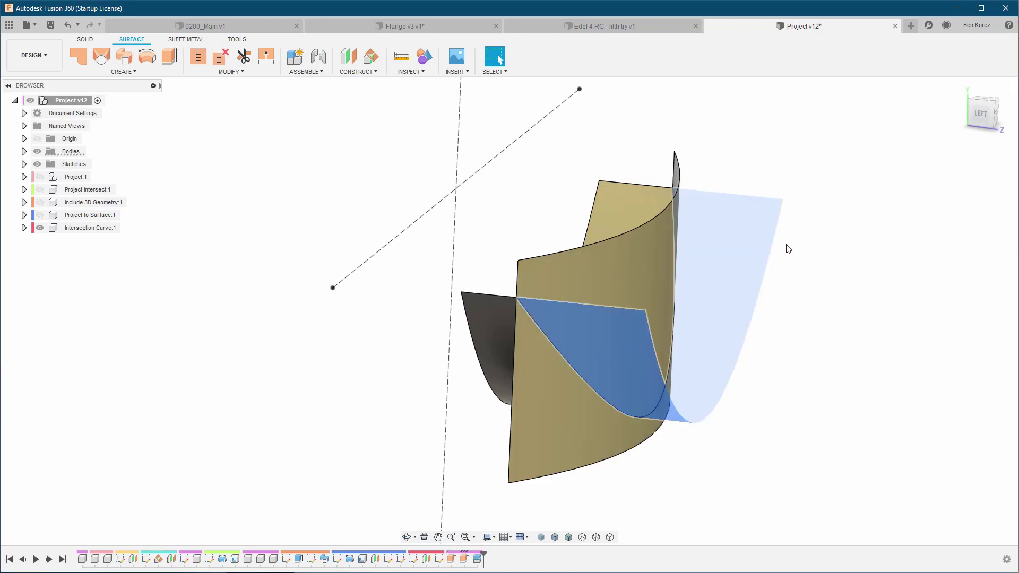
{"action": "key", "text": "Delete"}
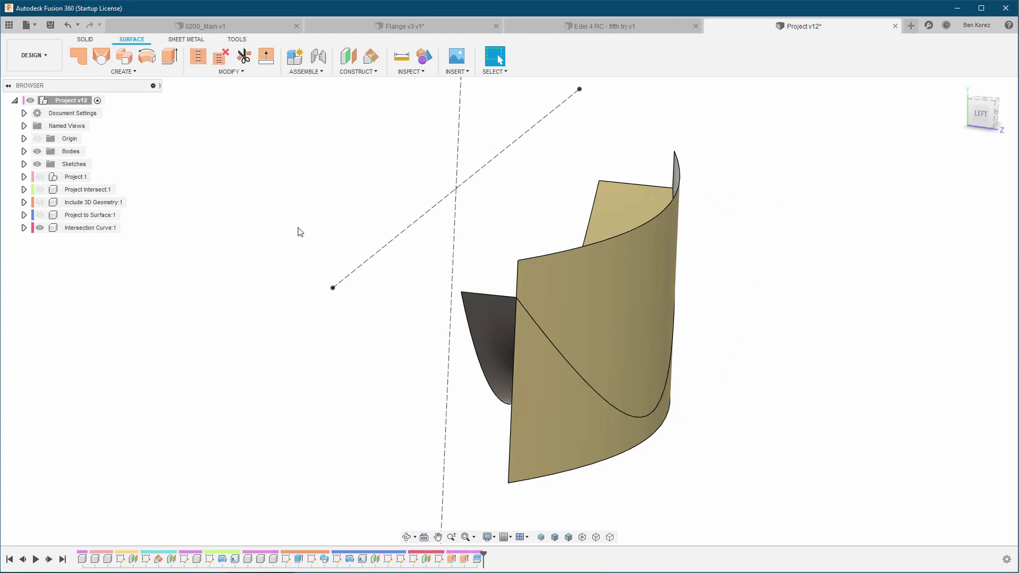
- Try to split the tall curved surface with the remaining U-shaped surface as the extended splitting tool
{"action": "right_click_drag", "start_coordinate": [299, 235], "coordinate": [306, 166]}
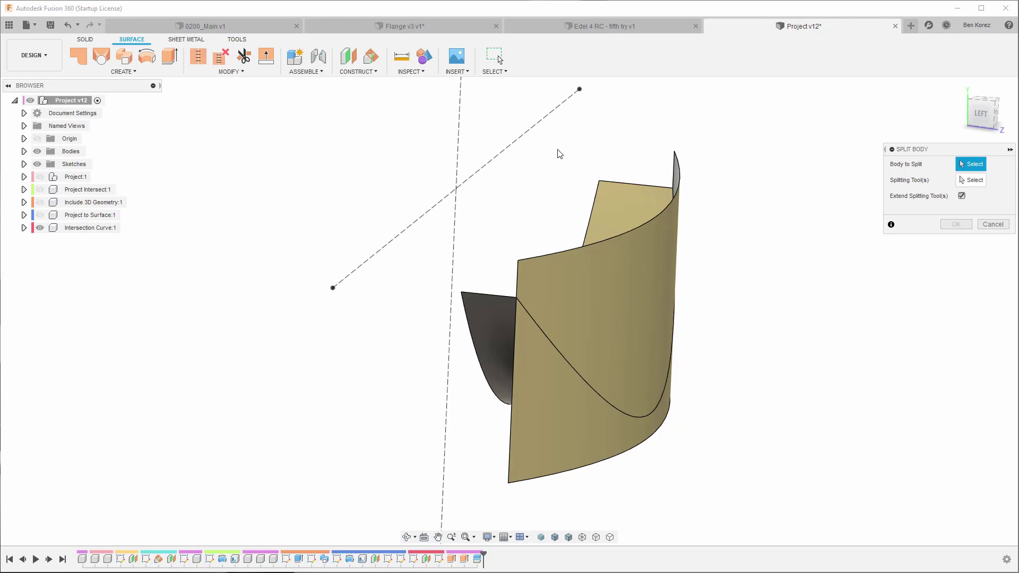
{"action": "left_click", "coordinate": [618, 283]}
{"action": "left_click", "coordinate": [972, 180]}
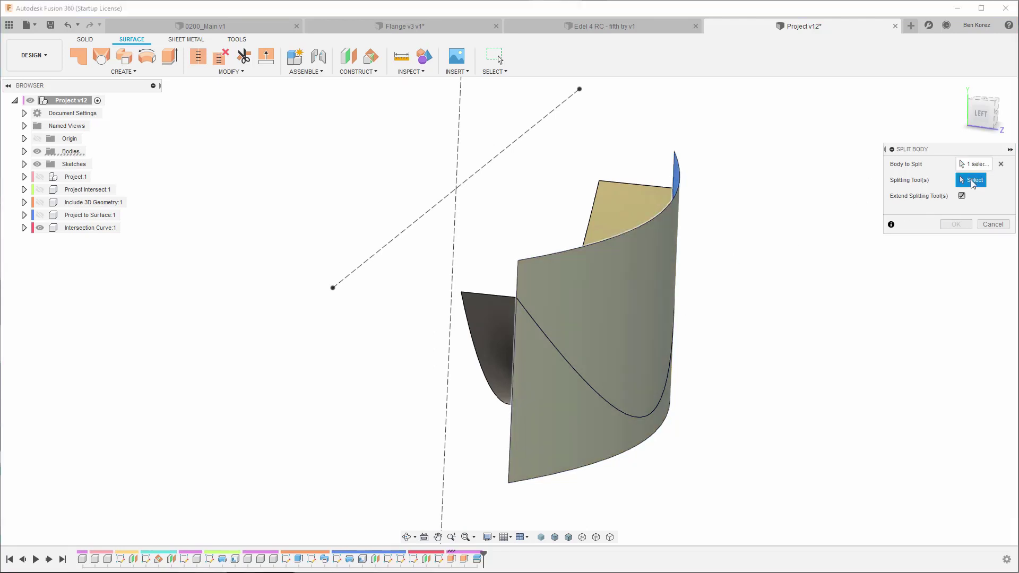
{"action": "left_click", "coordinate": [494, 344]}
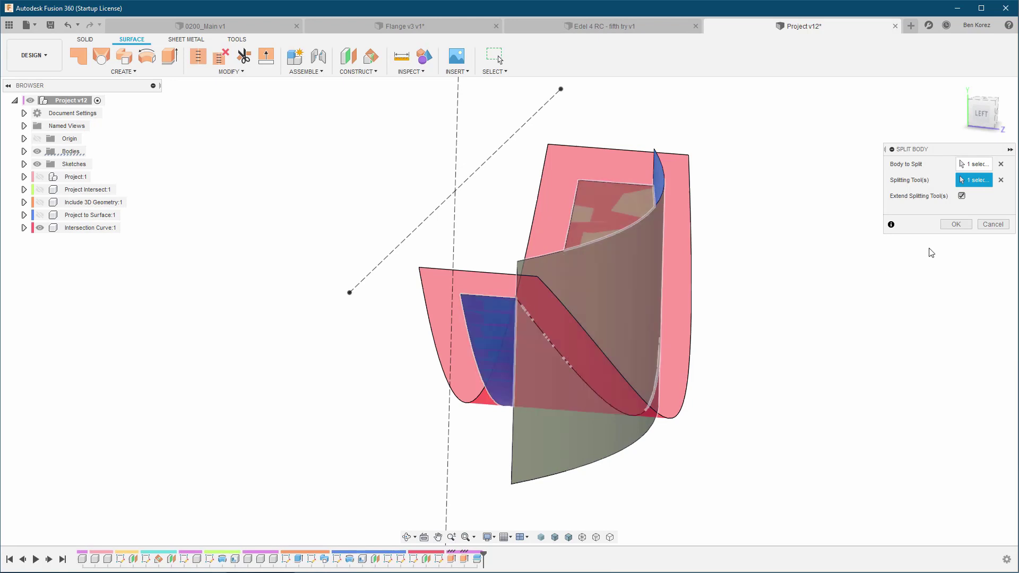
{"action": "left_click", "coordinate": [957, 225]}
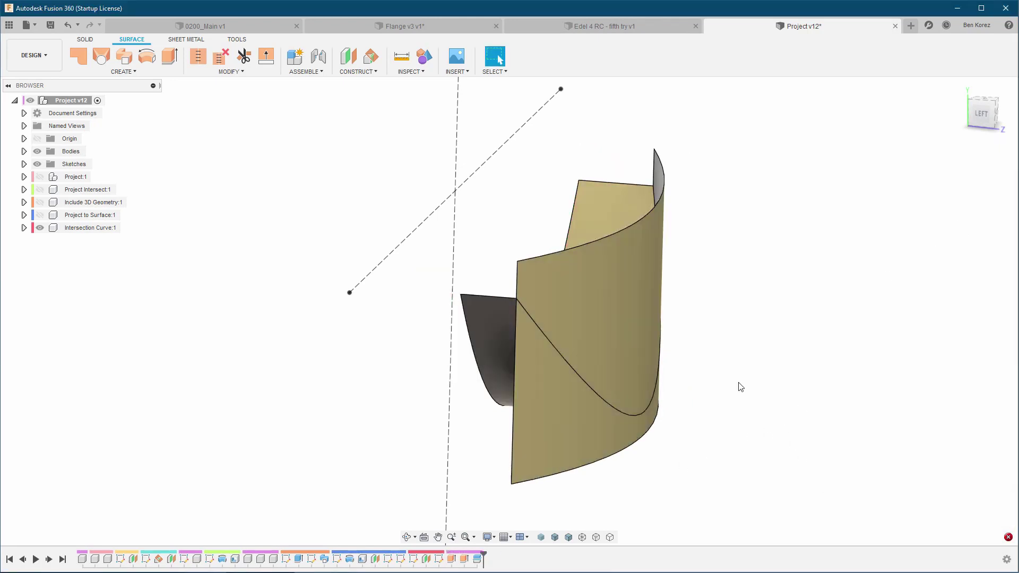
- Retry the Split Body on the tall curved surface, again using the trimmed U-shaped surface as the extended tool
{"action": "right_click_drag", "start_coordinate": [782, 341], "coordinate": [780, 205]}
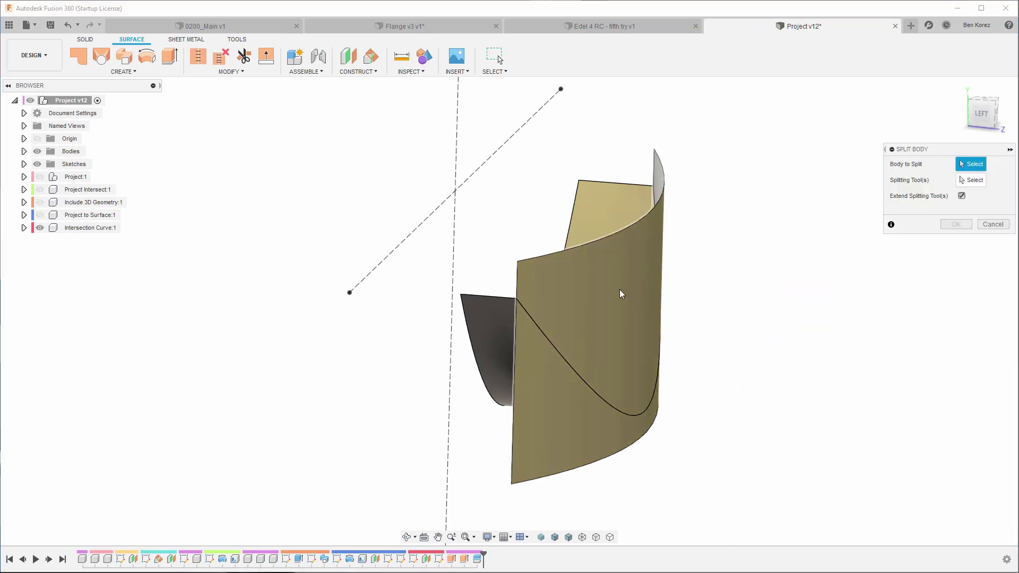
{"action": "left_click", "coordinate": [619, 290]}
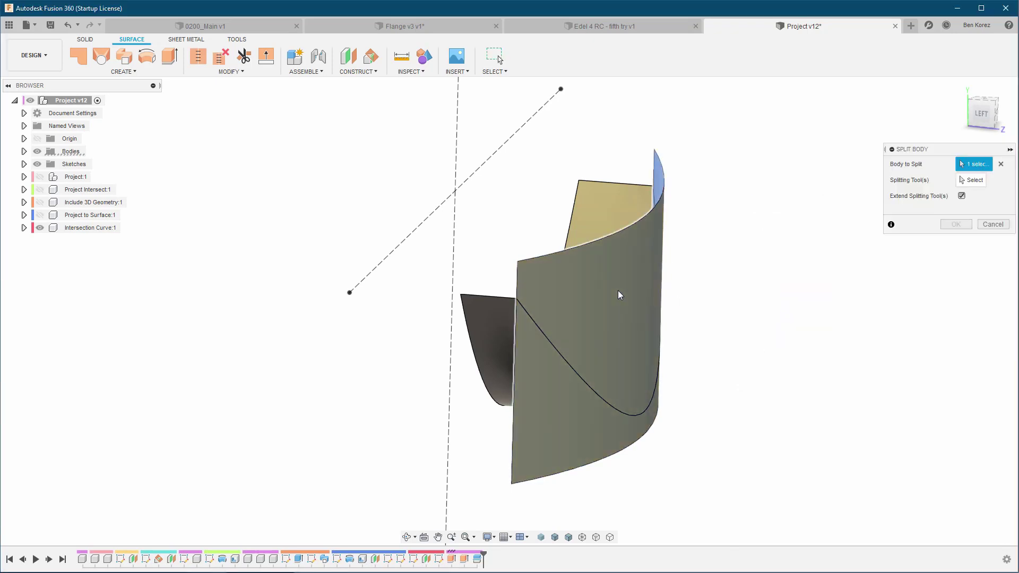
{"action": "left_click", "coordinate": [974, 181]}
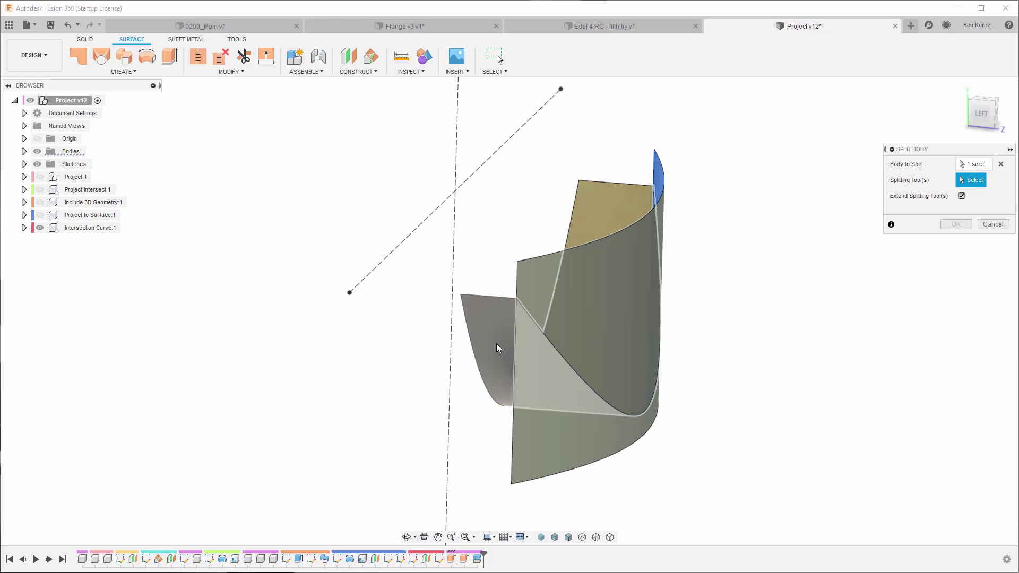
{"action": "left_click", "coordinate": [477, 321]}
{"action": "key", "text": "F6"}
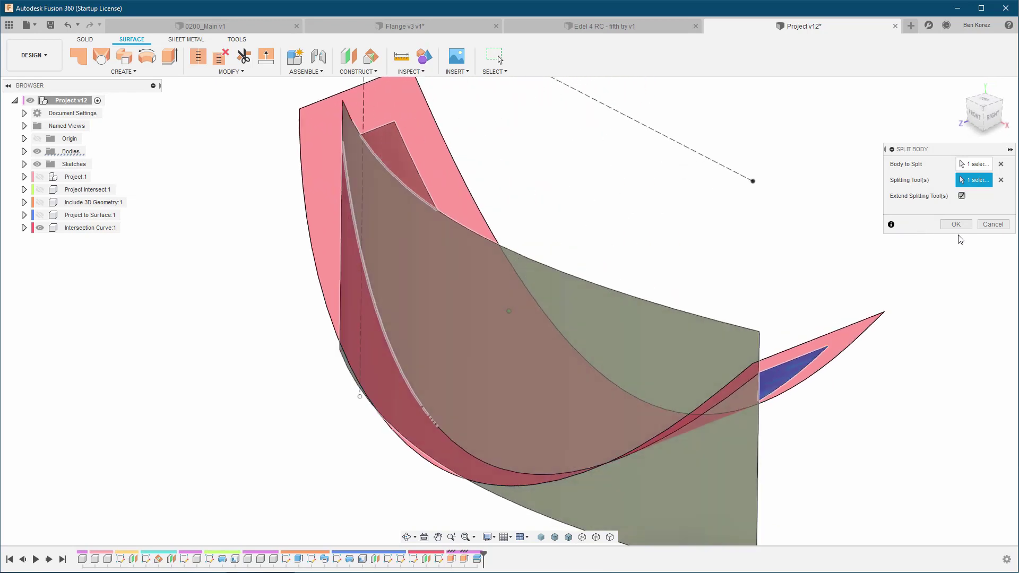
{"action": "left_click", "coordinate": [957, 224]}
{"action": "left_click", "coordinate": [885, 523]}
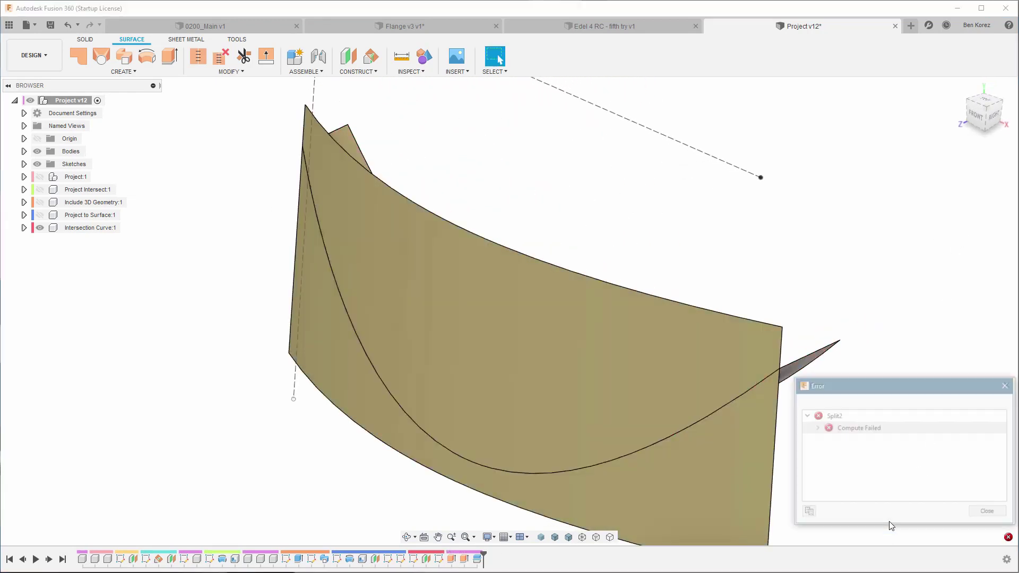
- Examine the details of the Compute Failed error for the failed split and dismiss the error message
{"action": "left_click", "coordinate": [813, 429]}
{"action": "left_click", "coordinate": [813, 428]}
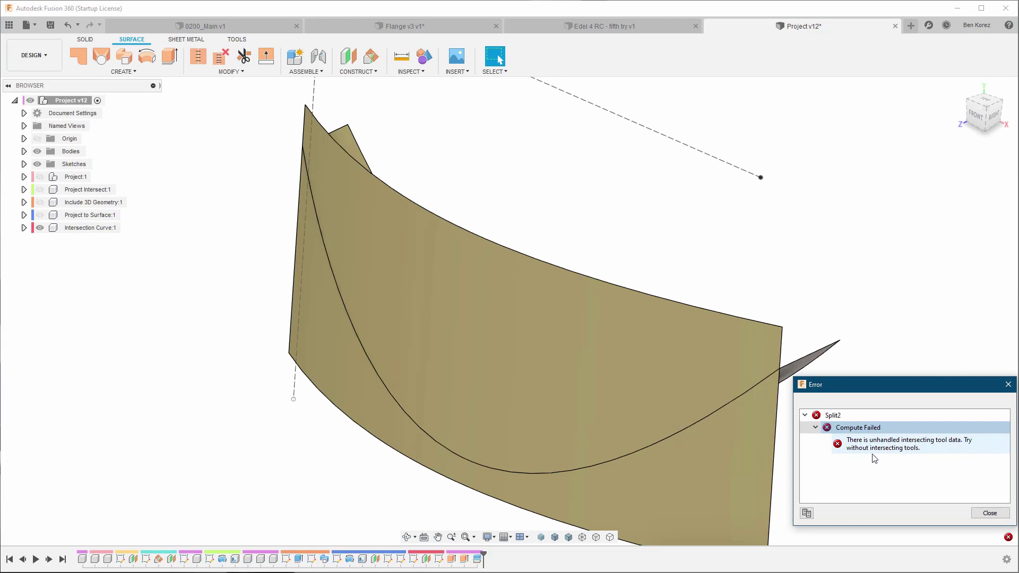
{"action": "left_click", "coordinate": [990, 513]}
- Hide the tall curved surface body, Body1, leaving only the trimmed U-shaped surface displayed
{"action": "middle_click_drag", "start_coordinate": [783, 221], "coordinate": [614, 273], "text": "shift"}
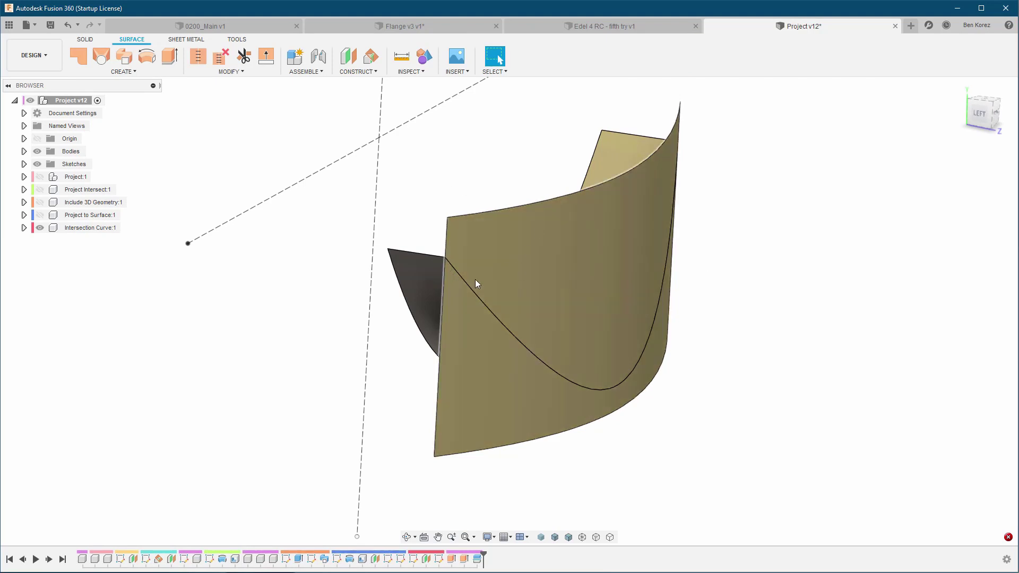
{"action": "left_click", "coordinate": [24, 151]}
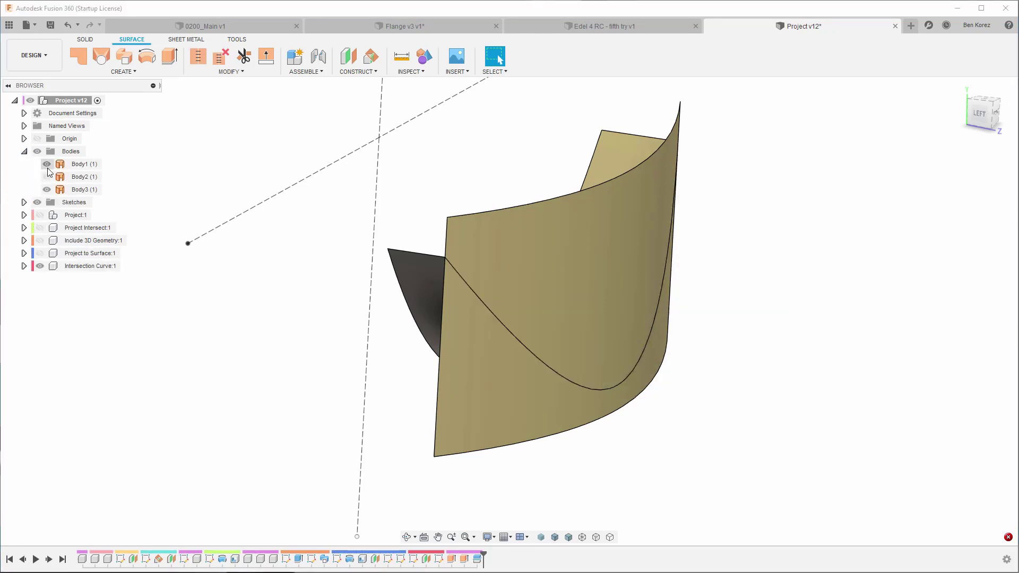
{"action": "left_click", "coordinate": [47, 167]}
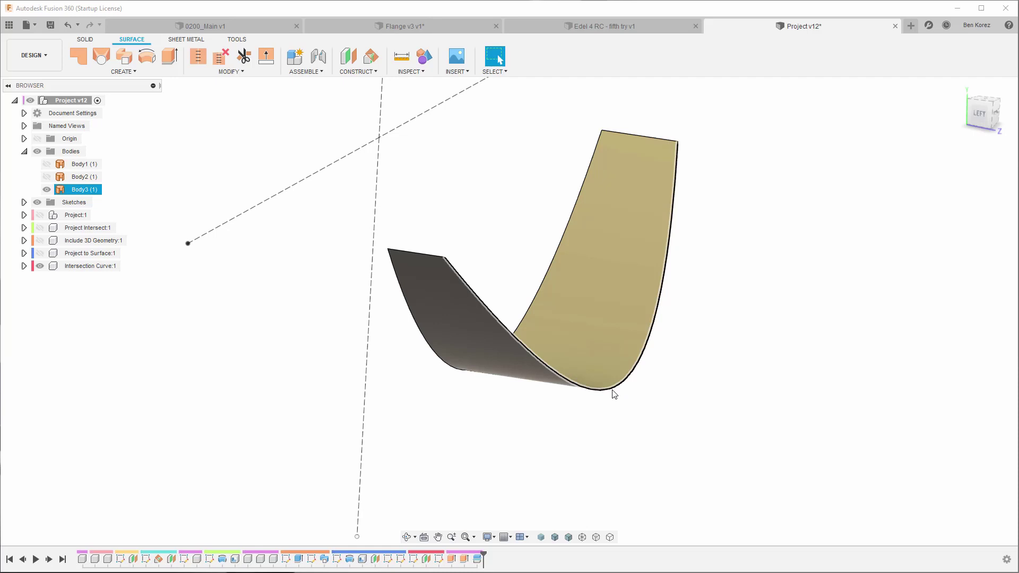
- Create a 3D sketch that includes the trimmed edge of the U-shaped surface as 3D geometry, and finish the sketch
{"action": "left_click", "coordinate": [87, 39]}
{"action": "left_click", "coordinate": [78, 57]}
{"action": "left_click", "coordinate": [466, 159]}
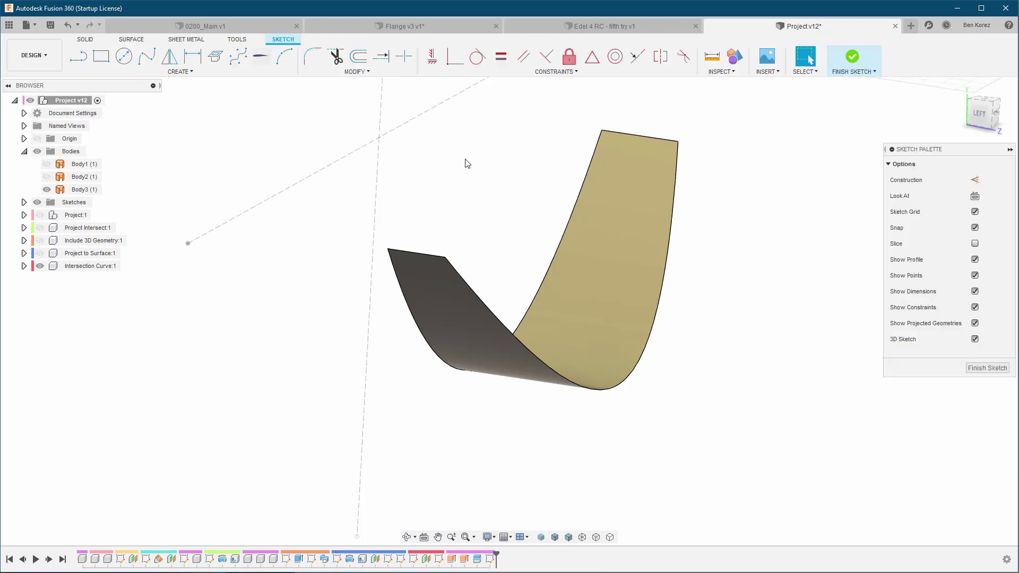
{"action": "left_click", "coordinate": [181, 71]}
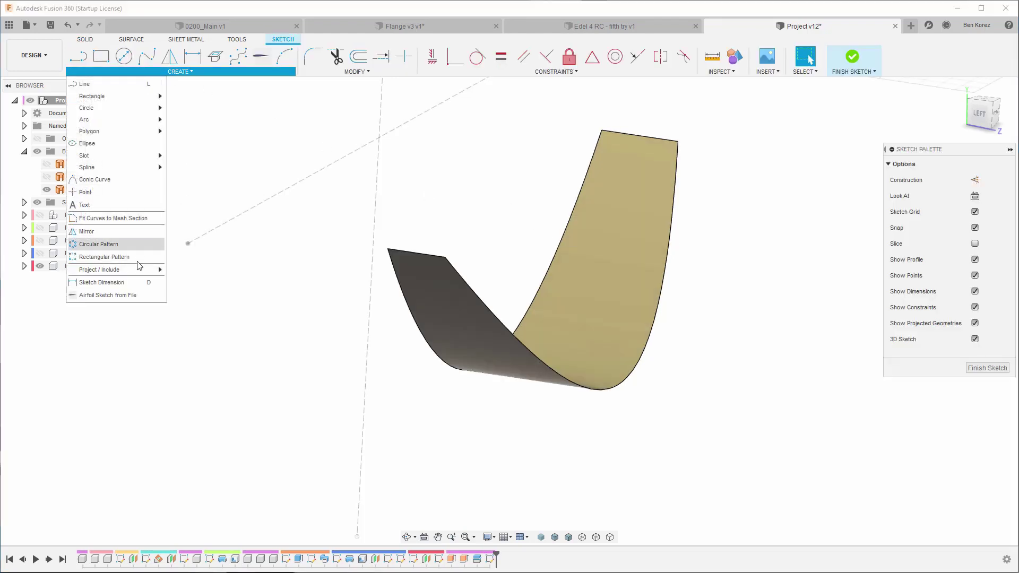
{"action": "mouse_move", "coordinate": [139, 269]}
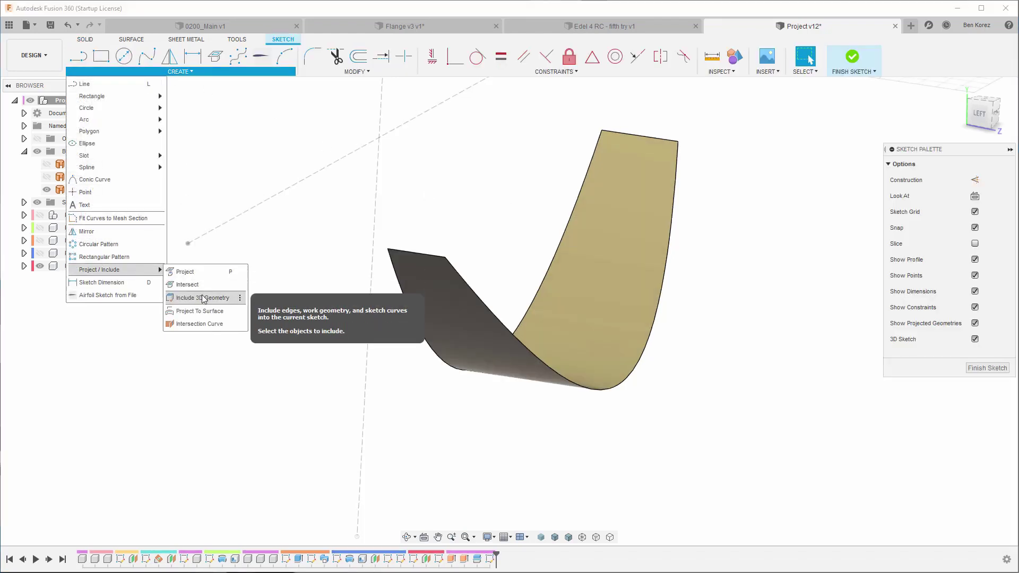
{"action": "left_click", "coordinate": [211, 302]}
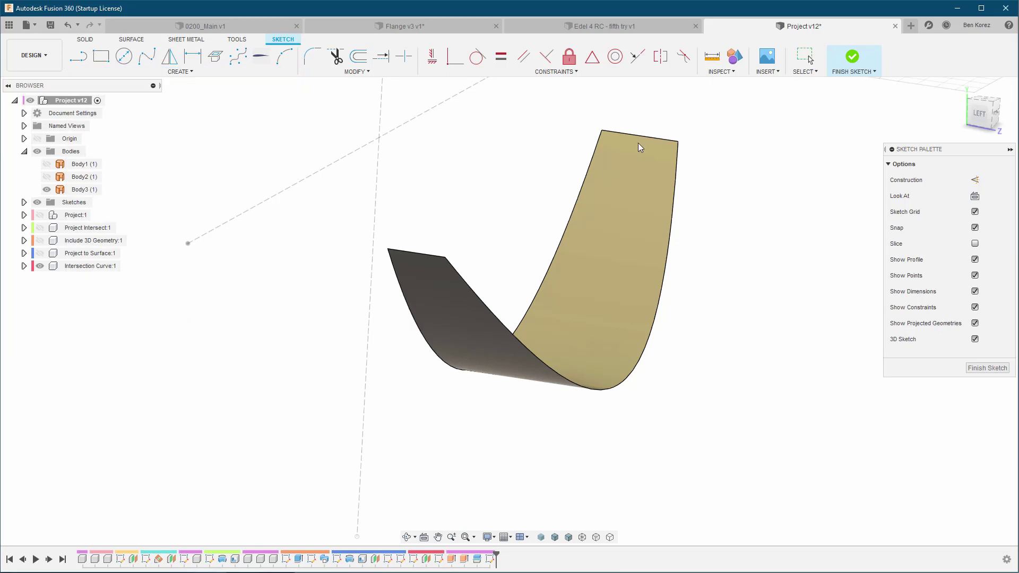
{"action": "left_click", "coordinate": [672, 244]}
{"action": "left_click", "coordinate": [859, 57]}
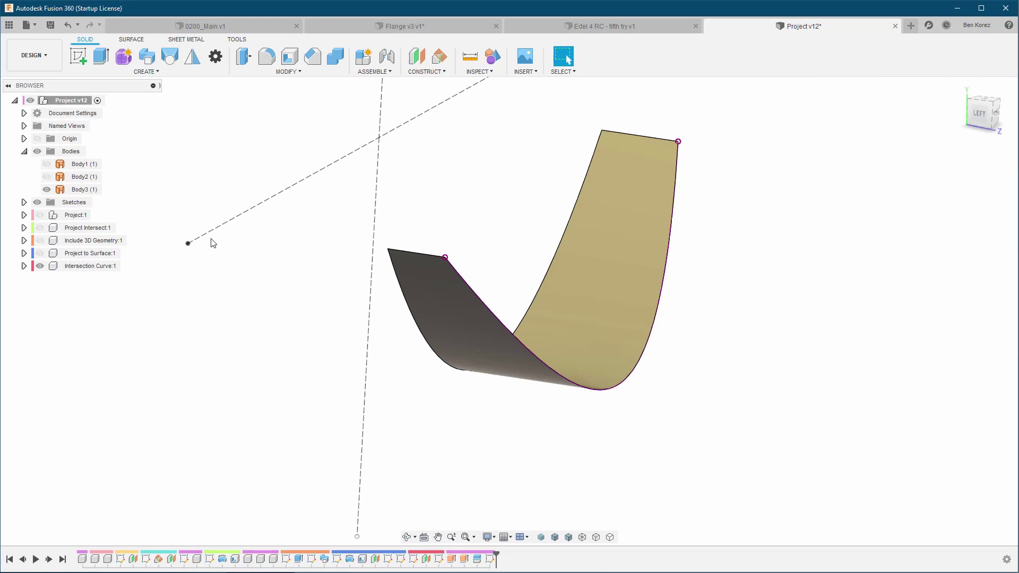
- Hide the U-shaped surface body and show Sketch1 and Sketch2 of the Intersection Curve component
{"action": "left_click", "coordinate": [48, 189]}
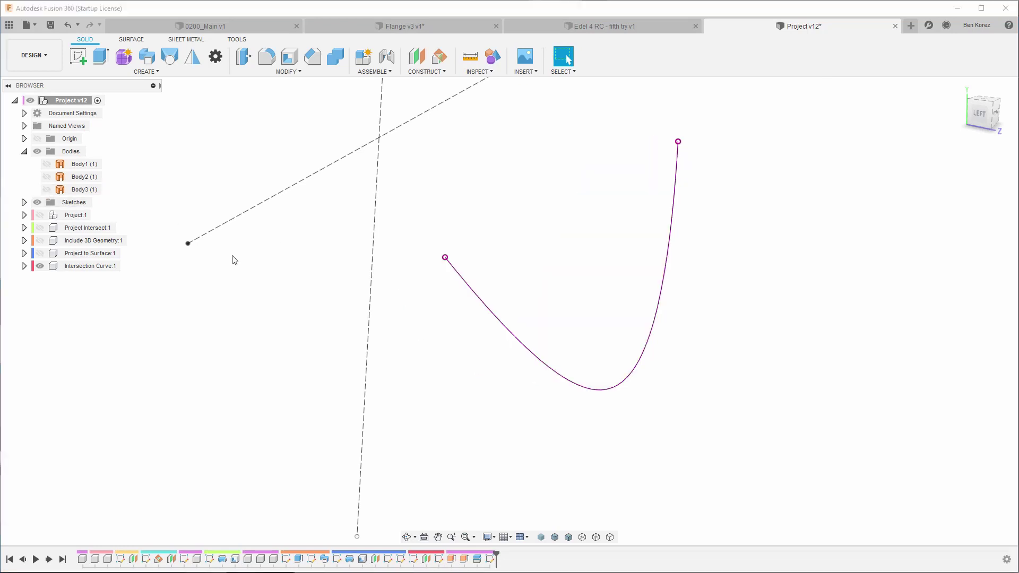
{"action": "left_click", "coordinate": [24, 266]}
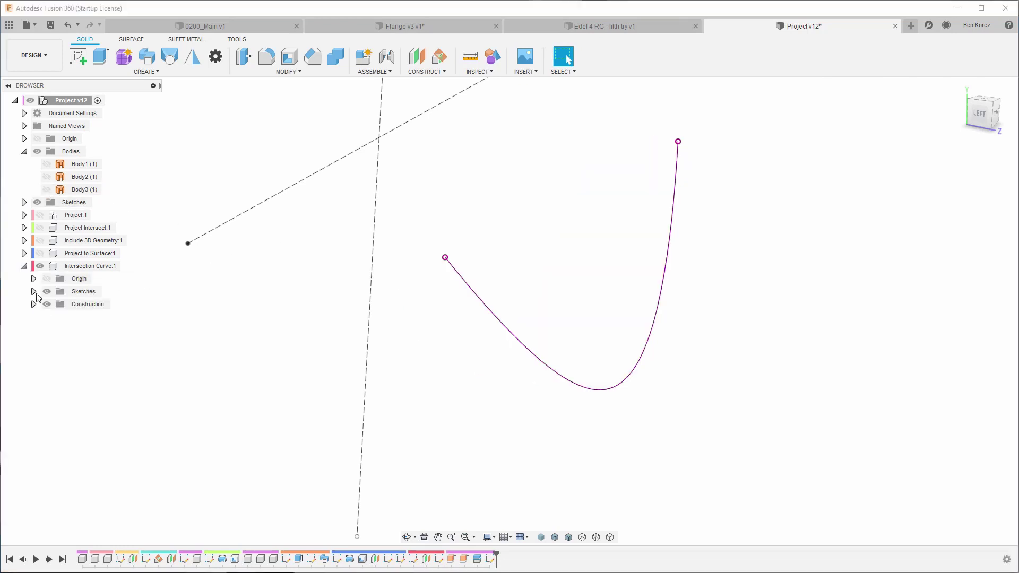
{"action": "left_click", "coordinate": [33, 291]}
{"action": "left_click", "coordinate": [55, 304]}
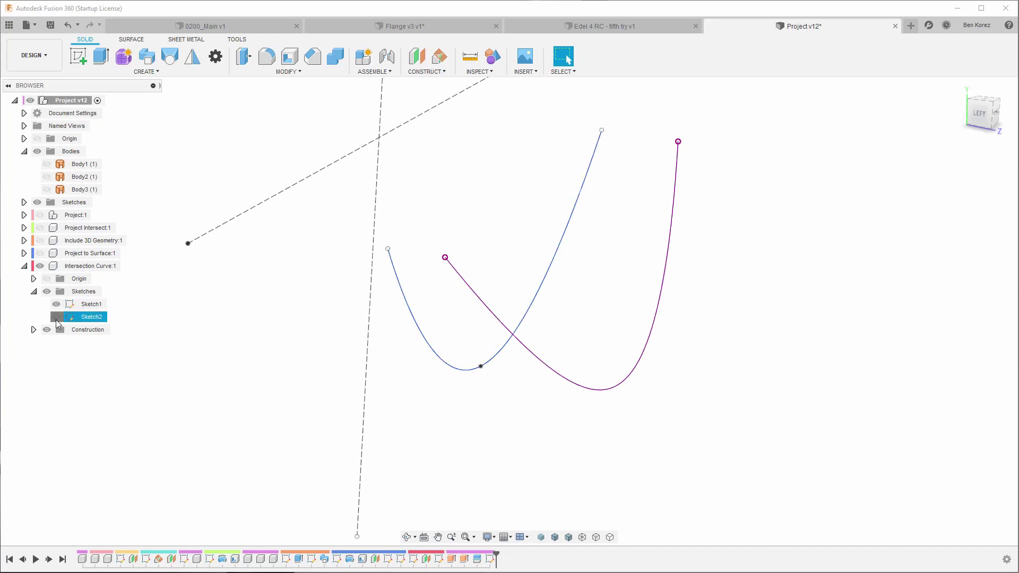
{"action": "left_click", "coordinate": [56, 317]}
- Loft a new surface body from the upper curve through the included 3D edge curve to the lower U-shaped curve
{"action": "middle_click_drag", "start_coordinate": [777, 241], "coordinate": [571, 185], "text": "shift"}
{"action": "middle_click_drag", "start_coordinate": [604, 361], "coordinate": [730, 350], "text": "shift"}
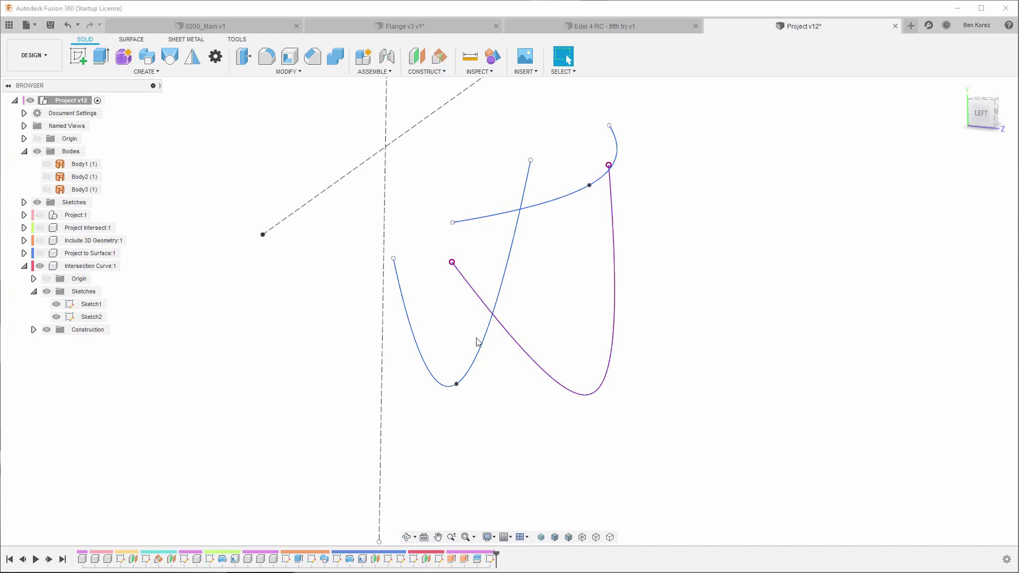
{"action": "mouse_move", "coordinate": [564, 198]}
{"action": "middle_mouse_down", "text": "shift"}
{"action": "mouse_move", "coordinate": [552, 291]}
{"action": "mouse_move", "coordinate": [650, 351]}
{"action": "mouse_move", "coordinate": [350, 207]}
{"action": "middle_mouse_up", "text": "shift"}
{"action": "left_click", "coordinate": [132, 40]}
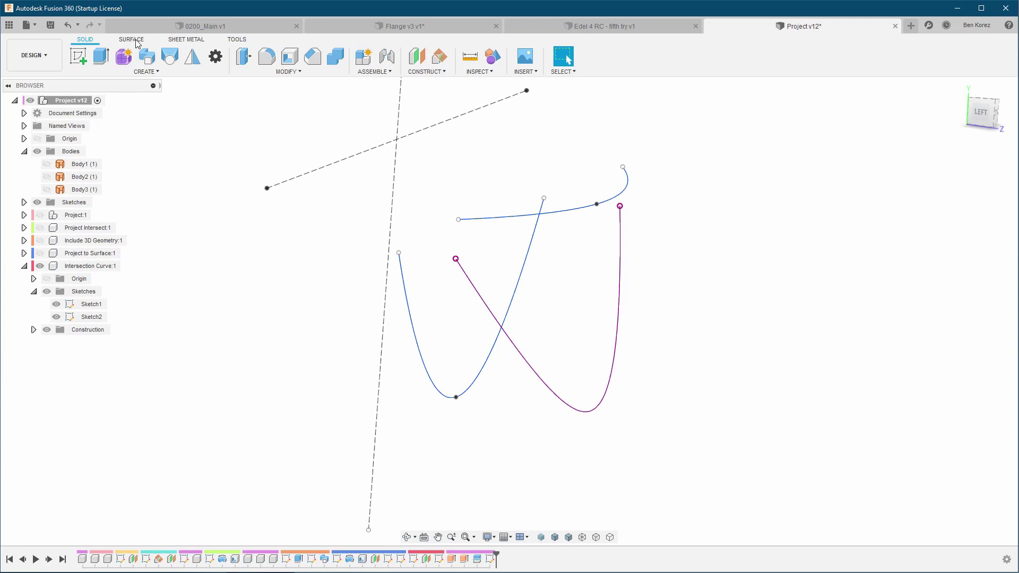
{"action": "left_click", "coordinate": [101, 55]}
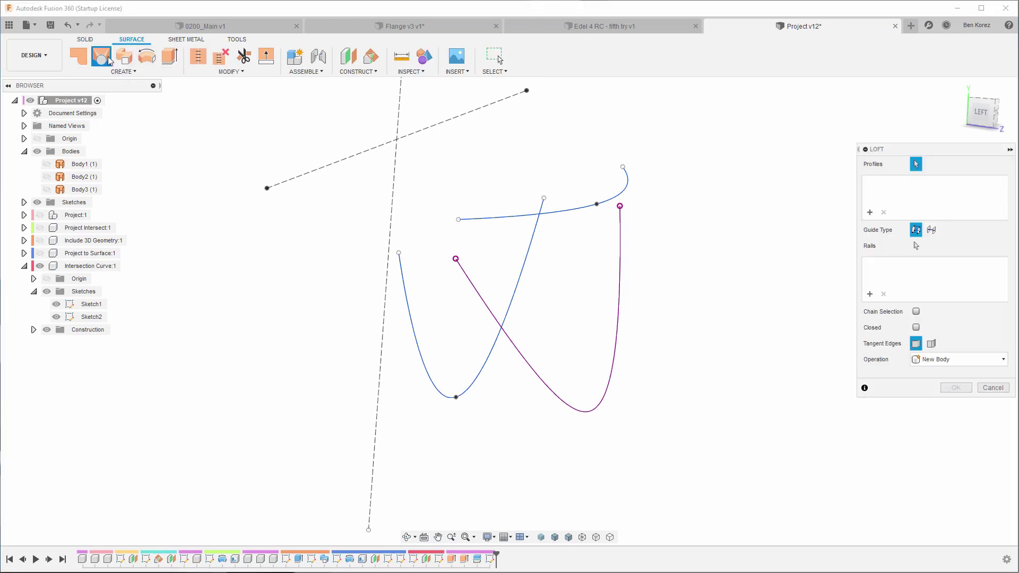
{"action": "left_click", "coordinate": [632, 190]}
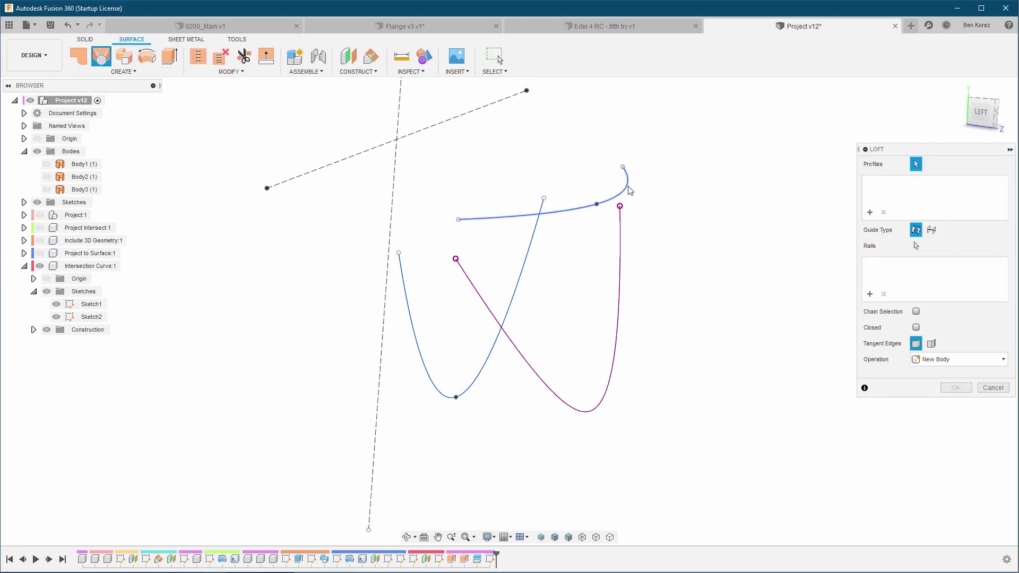
{"action": "left_click", "coordinate": [610, 378]}
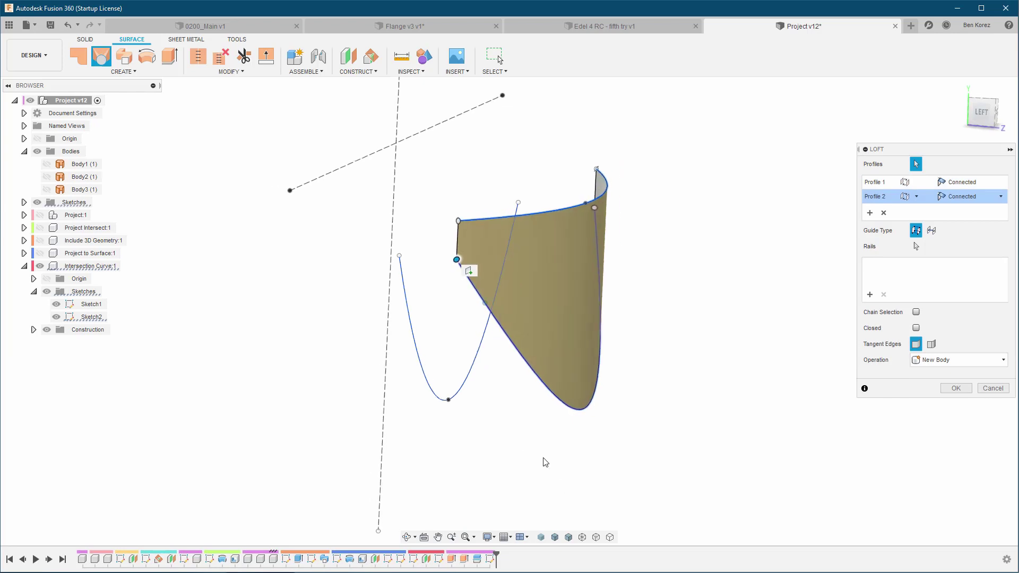
{"action": "left_click", "coordinate": [472, 382]}
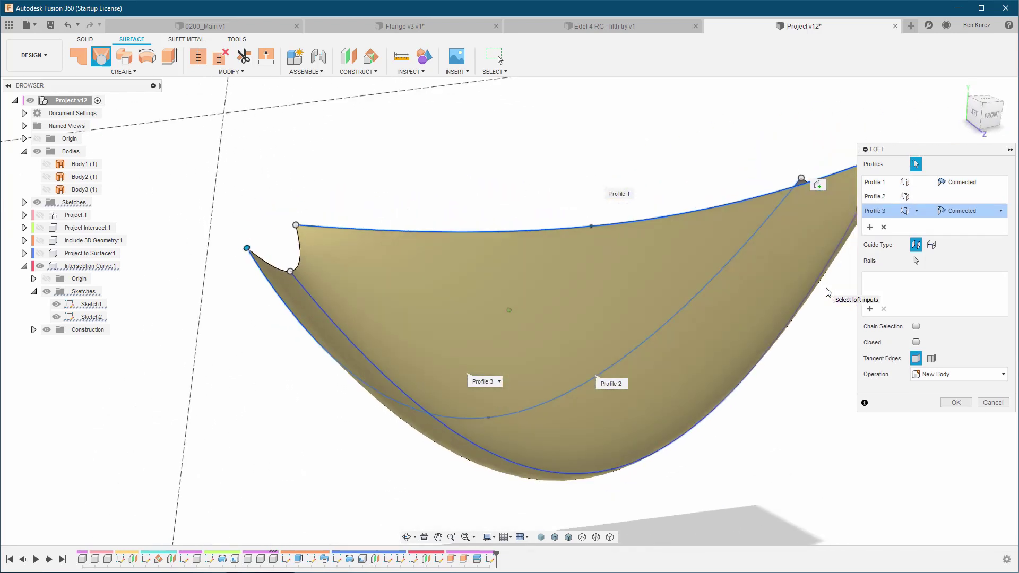
{"action": "left_click", "coordinate": [956, 403]}
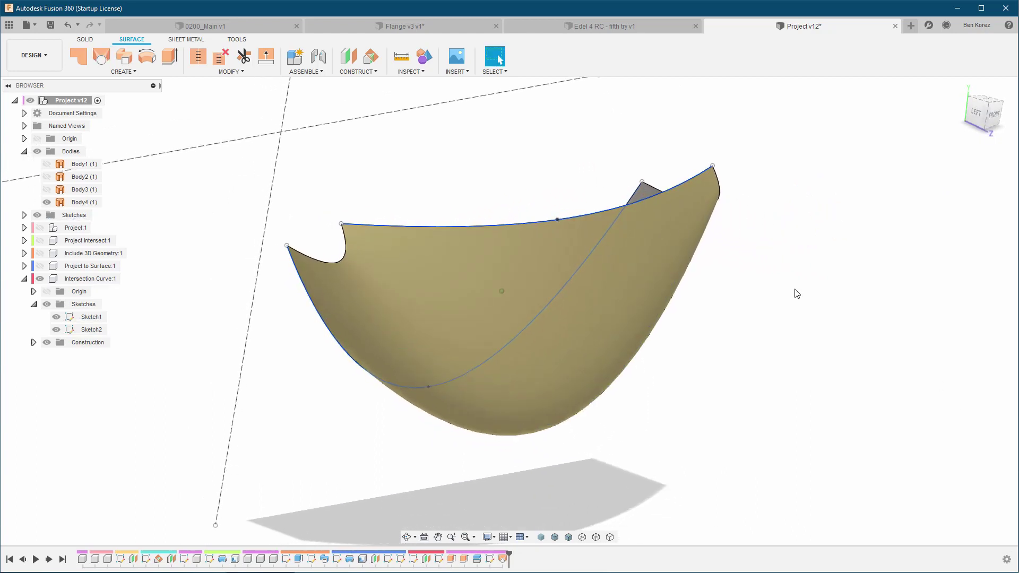
- Move the middle point of the upper sketch curve to test how the lofted surface follows it
{"action": "left_click", "coordinate": [533, 276]}
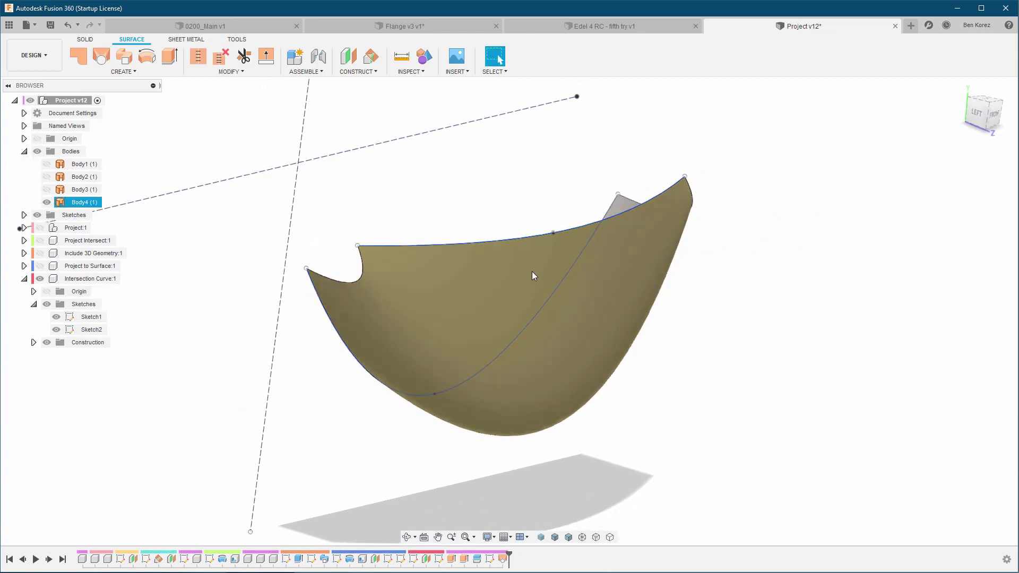
{"action": "left_click", "coordinate": [546, 232]}
{"action": "left_click_drag", "start_coordinate": [547, 231], "coordinate": [566, 245]}
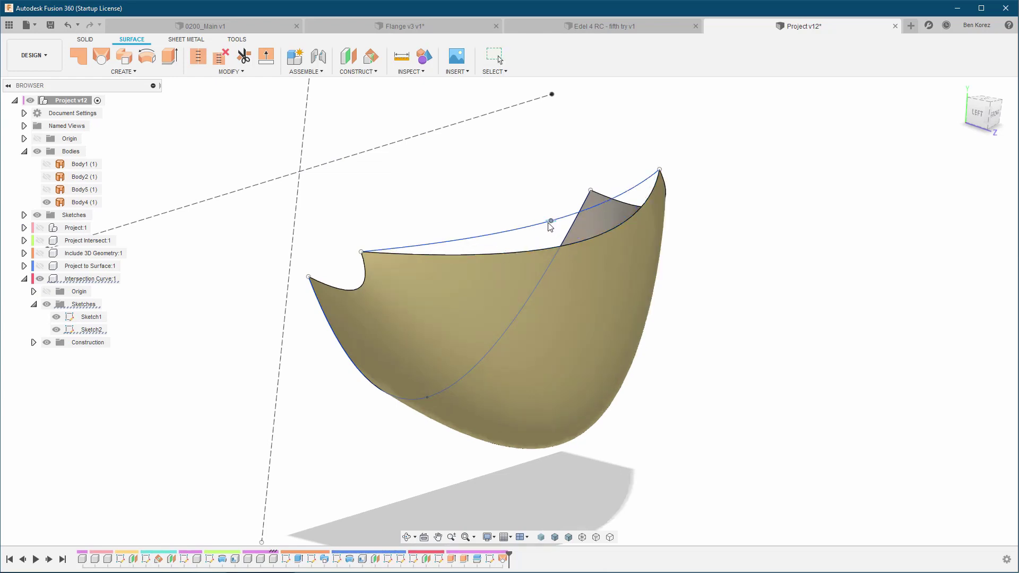
{"action": "mouse_move", "coordinate": [565, 243]}
{"action": "middle_mouse_down", "text": "shift"}
{"action": "mouse_move", "coordinate": [547, 222]}
{"action": "mouse_move", "coordinate": [431, 415]}
{"action": "mouse_move", "coordinate": [428, 352]}
{"action": "mouse_move", "coordinate": [673, 242]}
{"action": "mouse_move", "coordinate": [689, 214]}
{"action": "mouse_move", "coordinate": [682, 223]}
{"action": "middle_mouse_up", "text": "shift"}
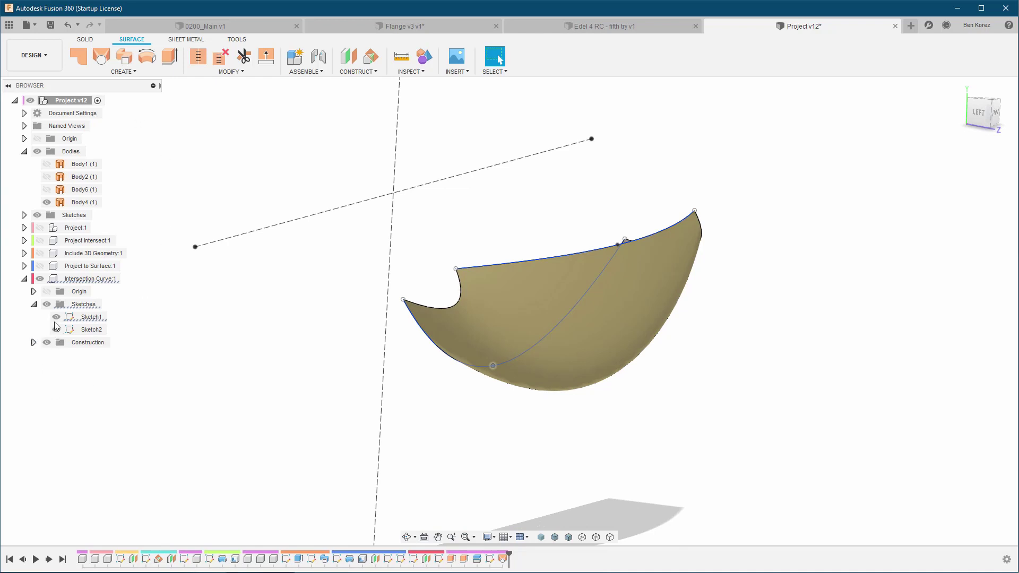
- Hide the lofted body and create a 3D sketch with an Intersection Curve generated from the upper and lower sketch curves, Projection Link enabled
{"action": "left_click", "coordinate": [47, 203]}
{"action": "left_click", "coordinate": [280, 153]}
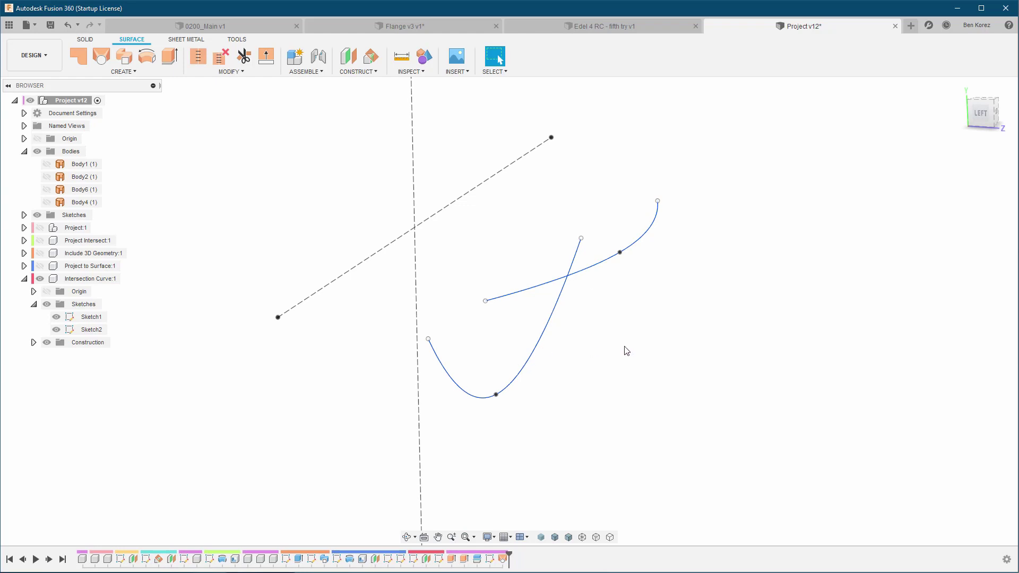
{"action": "left_click", "coordinate": [89, 38]}
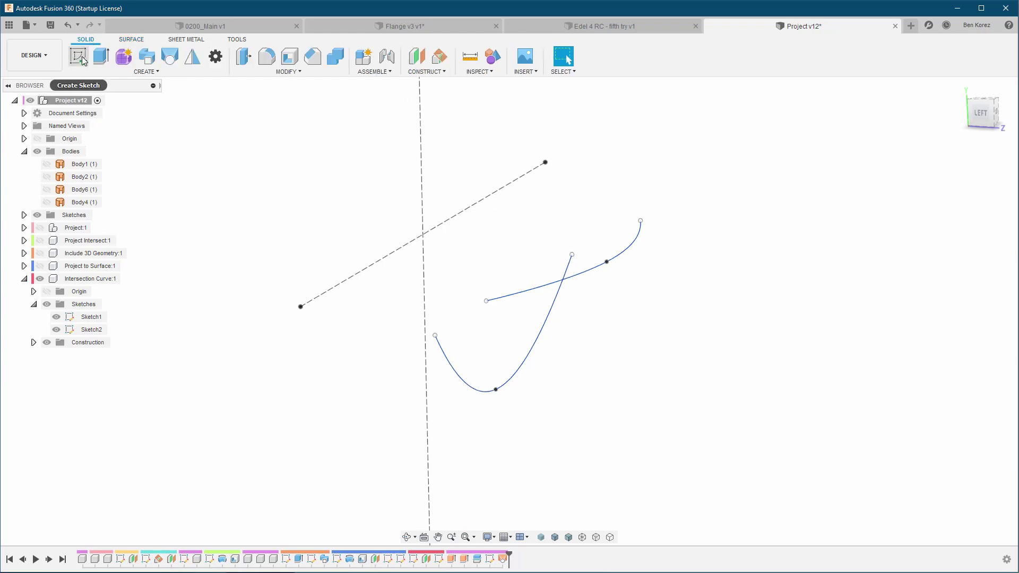
{"action": "left_click", "coordinate": [82, 56]}
{"action": "left_click", "coordinate": [276, 159]}
{"action": "left_click", "coordinate": [180, 71]}
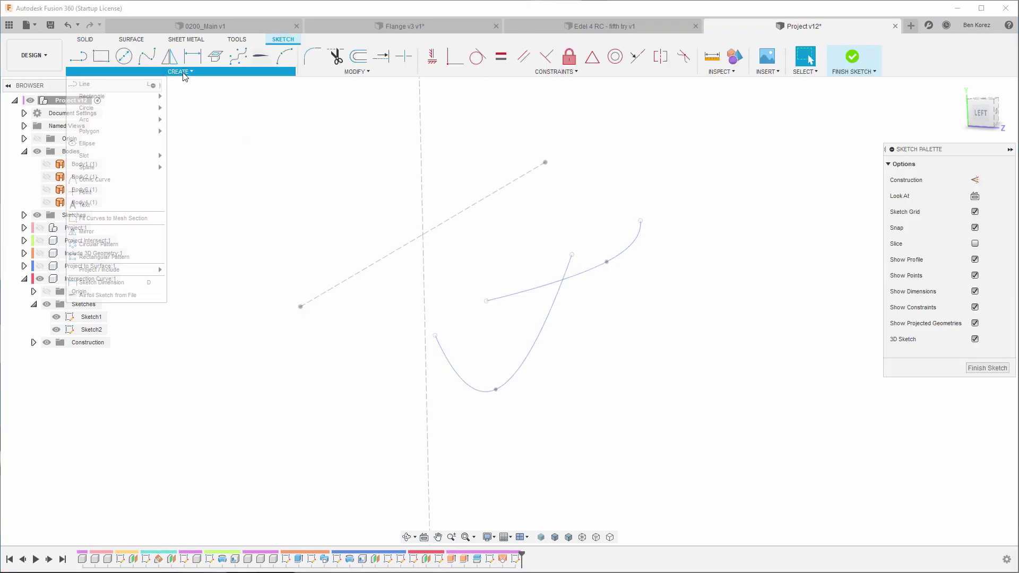
{"action": "mouse_move", "coordinate": [132, 271]}
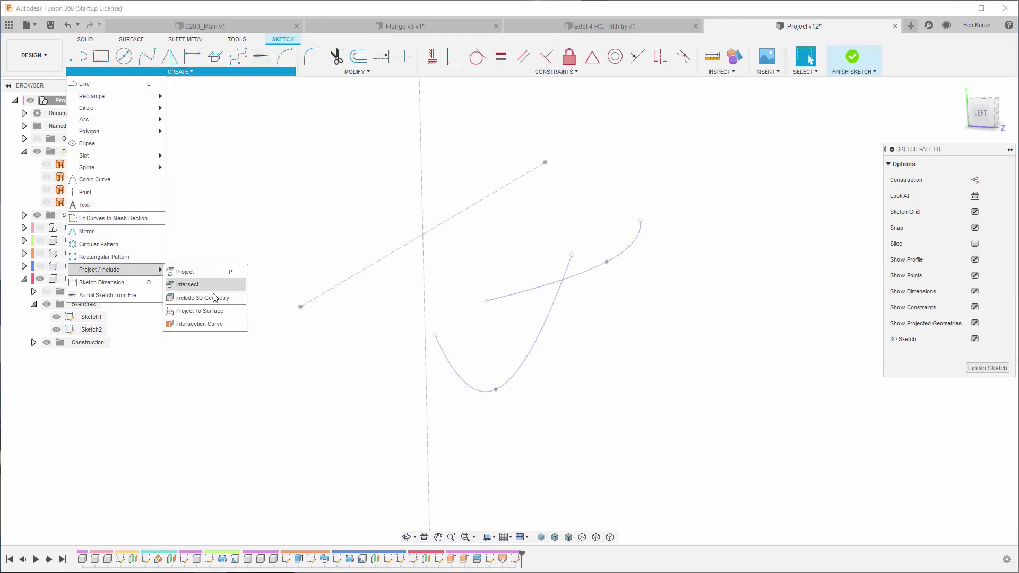
{"action": "left_click", "coordinate": [201, 325]}
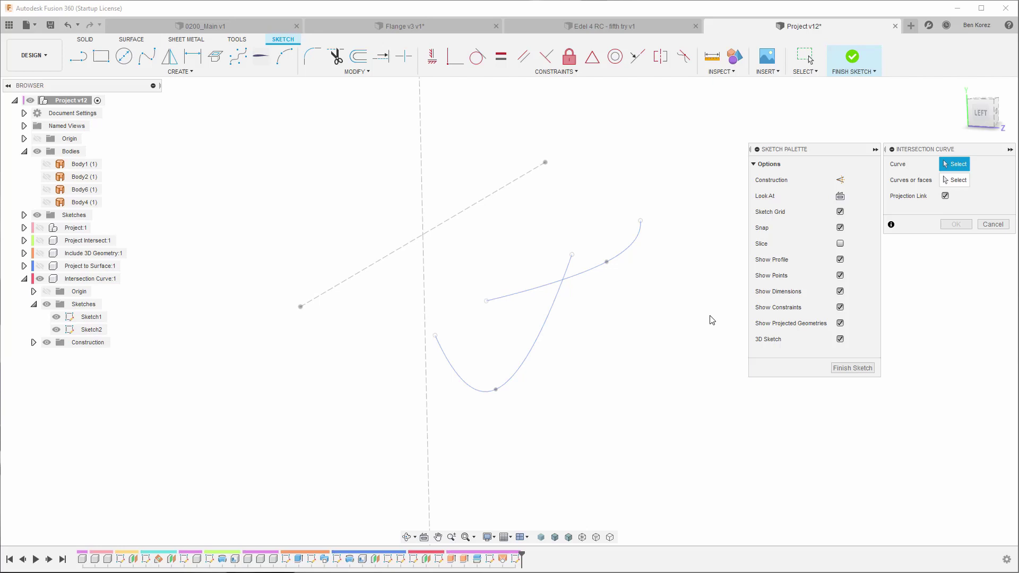
{"action": "left_click", "coordinate": [628, 254]}
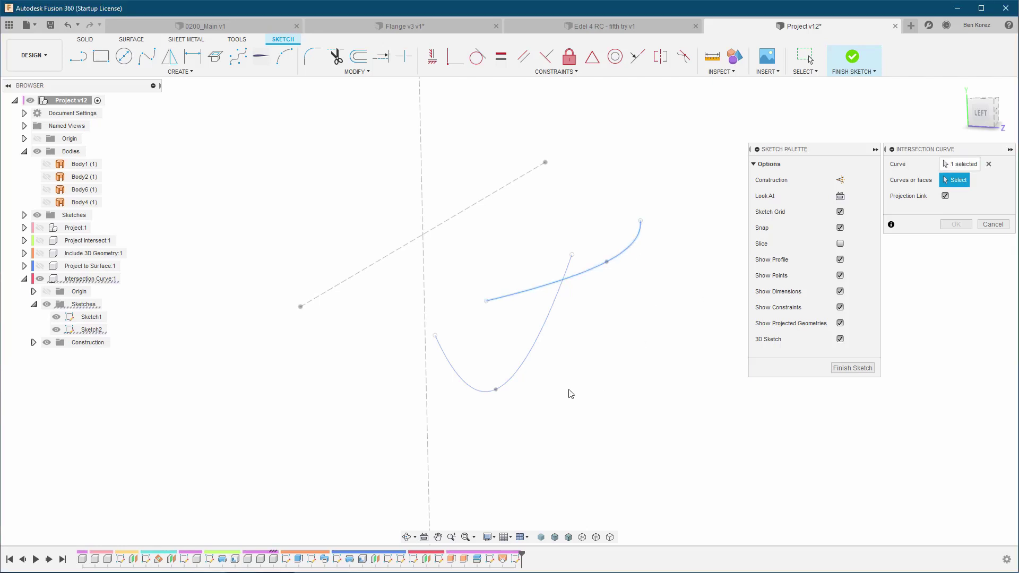
{"action": "left_click", "coordinate": [524, 363]}
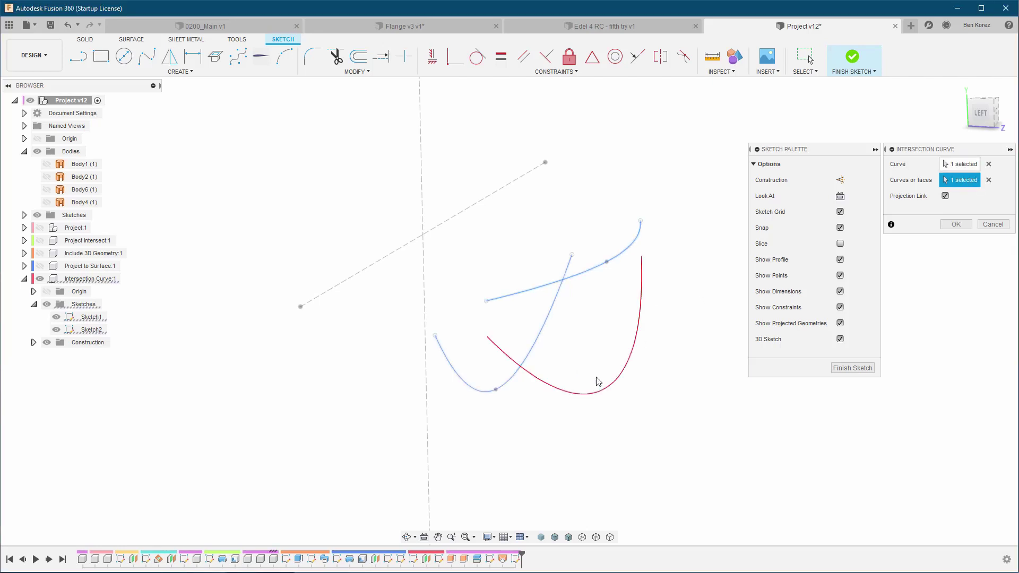
{"action": "left_click", "coordinate": [956, 225]}
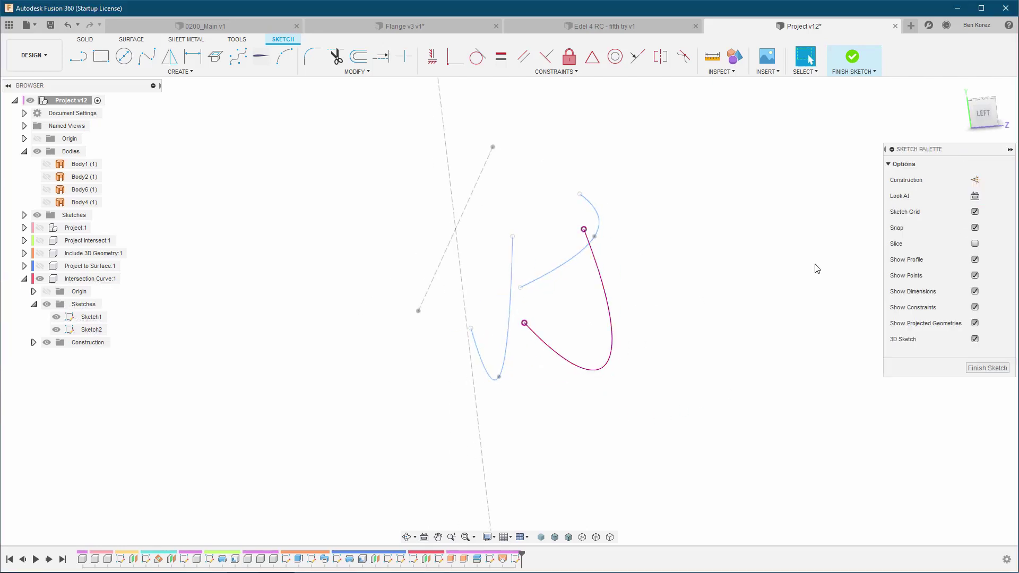
{"action": "left_click", "coordinate": [848, 59]}
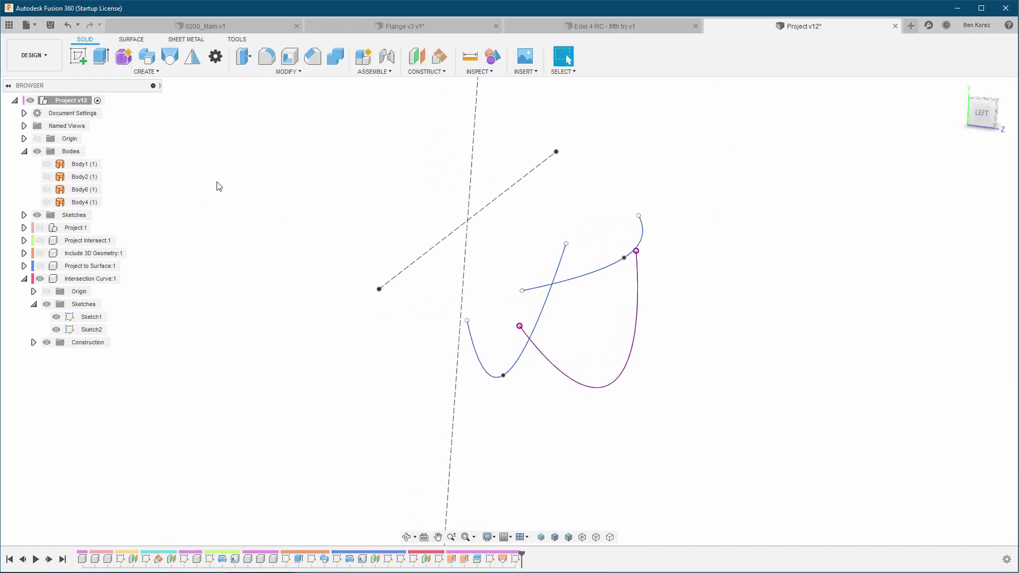
- Loft a new surface body from the upper sketch curve through the purple intersection curve to the lower U-shaped curve
{"action": "left_click", "coordinate": [132, 40]}
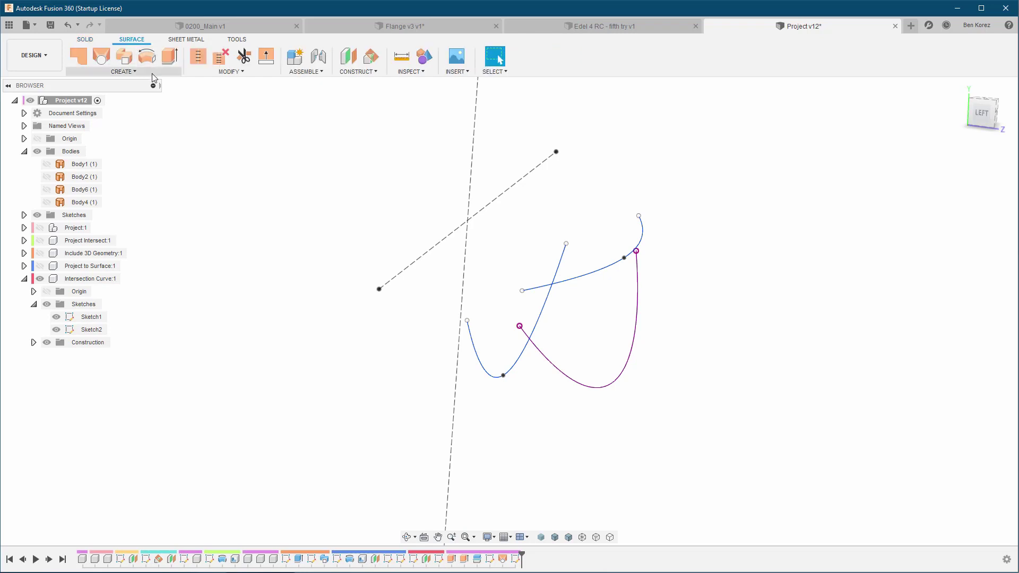
{"action": "left_click", "coordinate": [104, 59]}
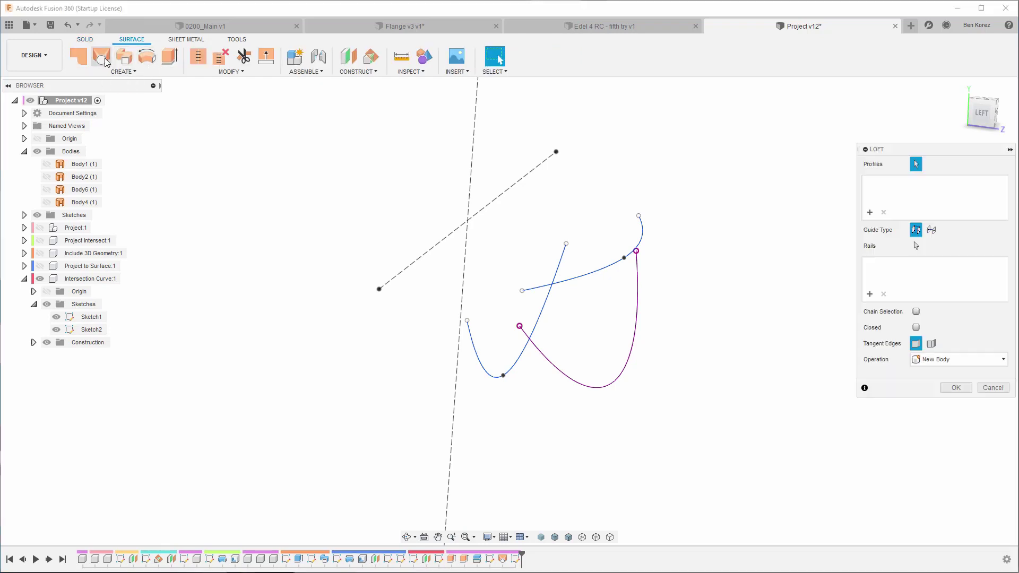
{"action": "left_click", "coordinate": [609, 267]}
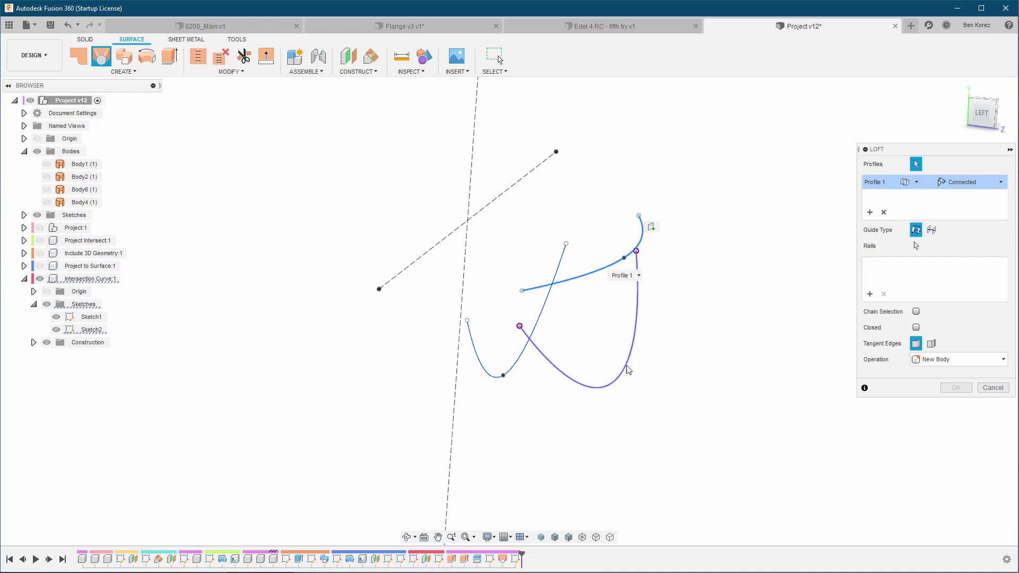
{"action": "left_click", "coordinate": [633, 368]}
{"action": "left_click", "coordinate": [517, 362]}
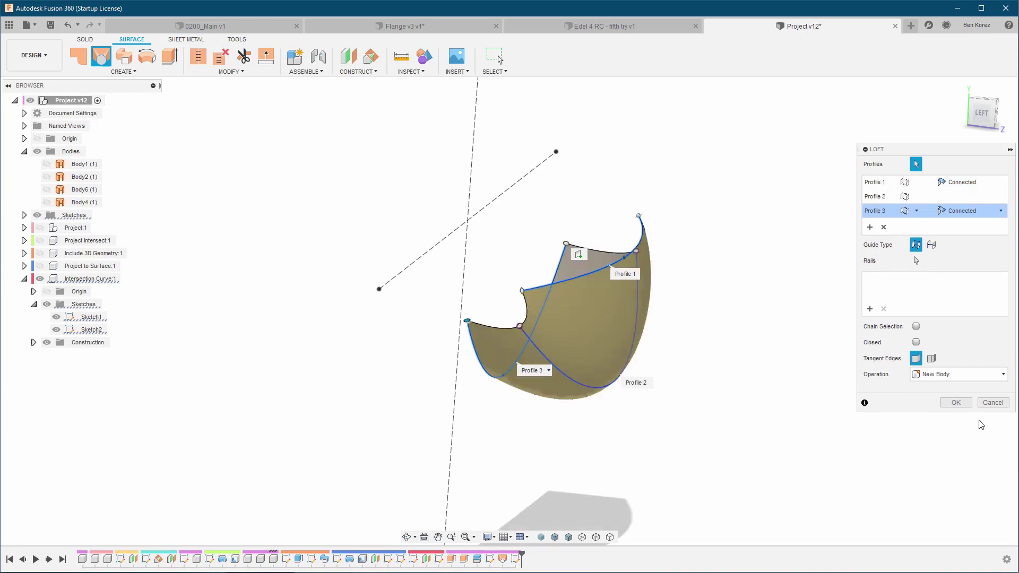
{"action": "left_click", "coordinate": [956, 403]}
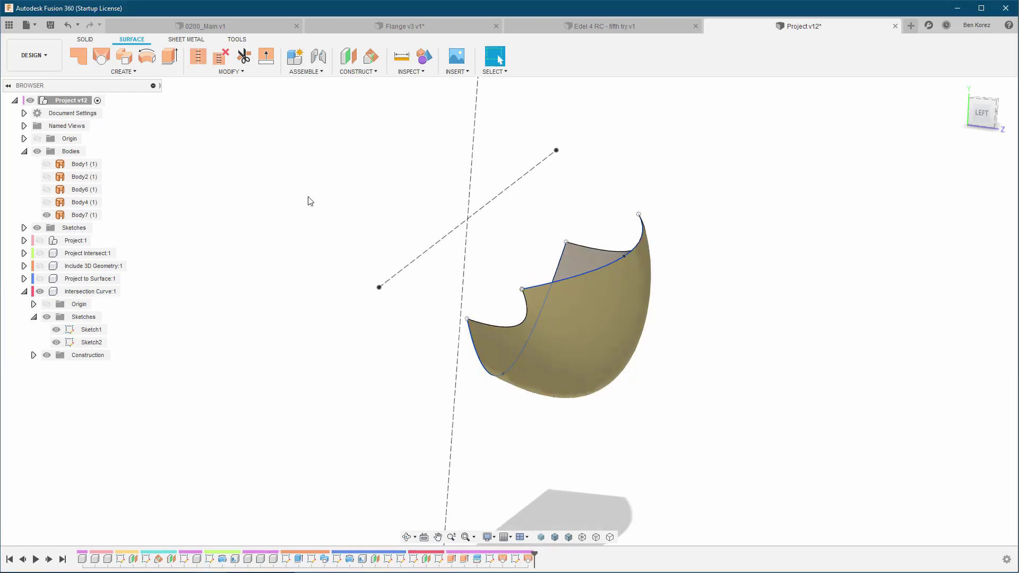
- Toggle the visibility of Body4 and Body7 to compare the two lofted surfaces, leaving both hidden
{"action": "left_click", "coordinate": [47, 202]}
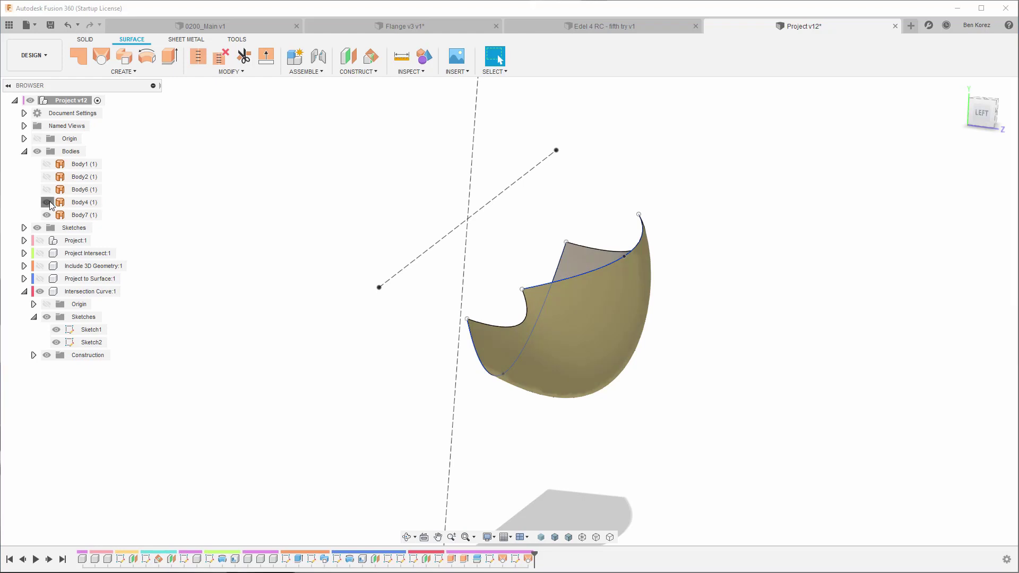
{"action": "left_click", "coordinate": [47, 215]}
{"action": "left_click", "coordinate": [48, 215]}
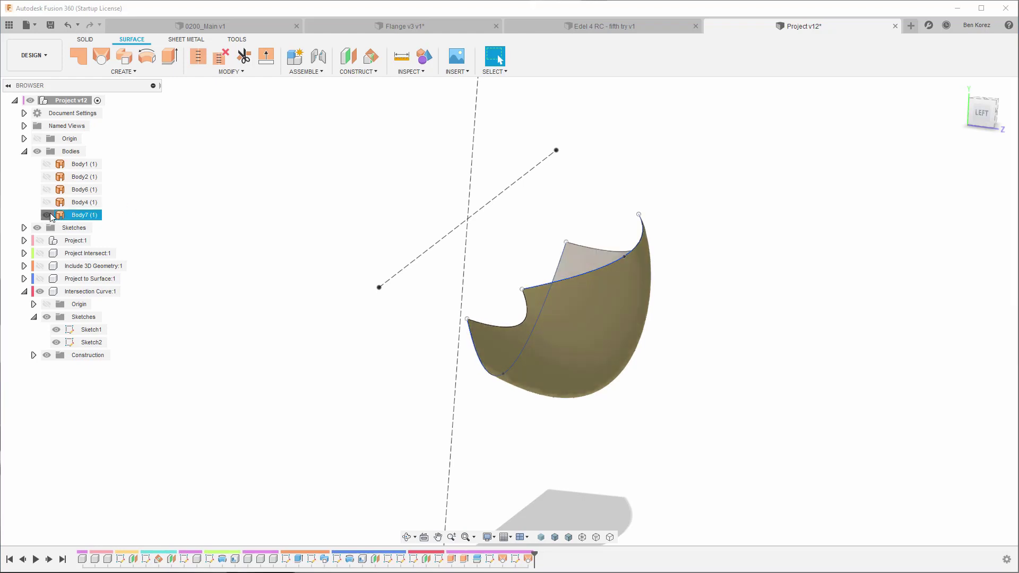
{"action": "left_click", "coordinate": [48, 215]}
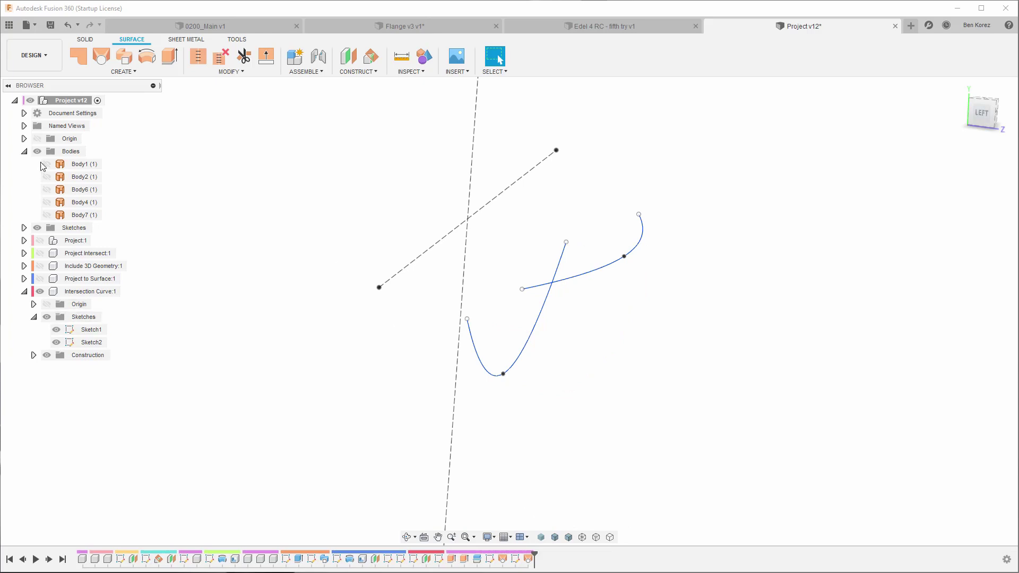
- Toggle the visibility of the top-level Sketch2 and Sketch3 to compare their derived 3D curves, leaving both sketches hidden
{"action": "left_click", "coordinate": [24, 228]}
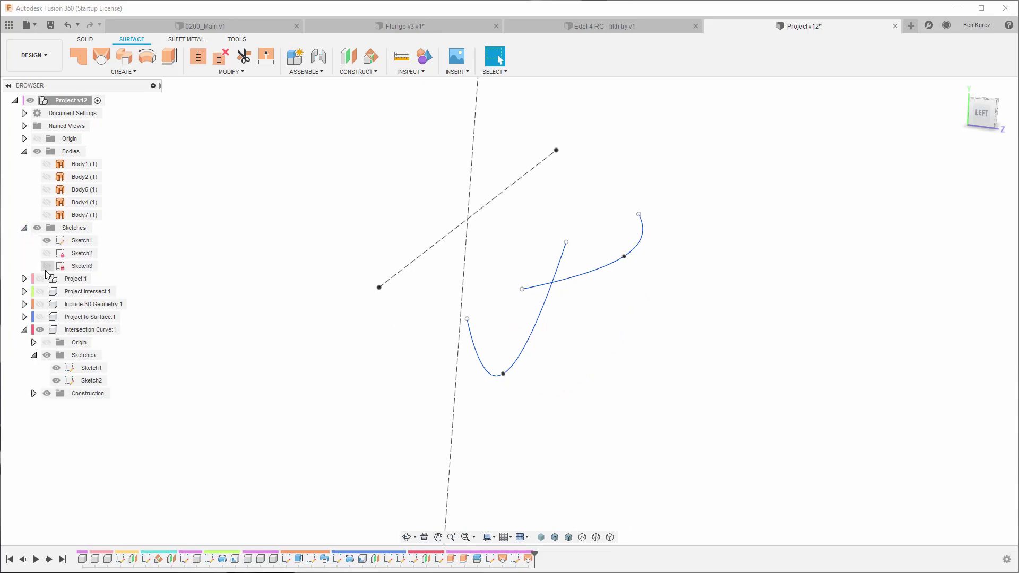
{"action": "left_click", "coordinate": [46, 268]}
{"action": "left_click", "coordinate": [47, 256]}
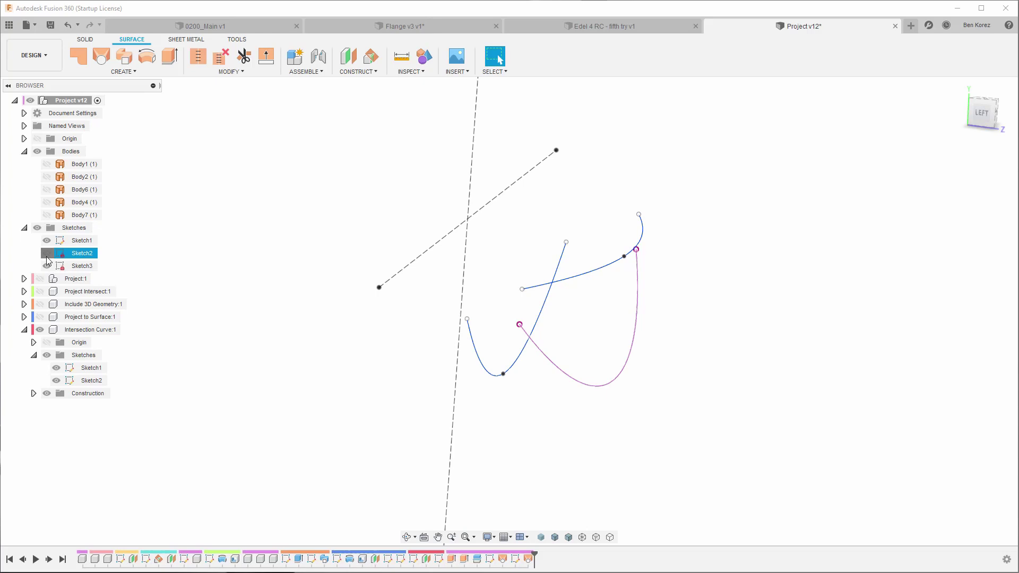
{"action": "left_click", "coordinate": [46, 257]}
{"action": "left_click", "coordinate": [47, 257]}
{"action": "left_click", "coordinate": [47, 256]}
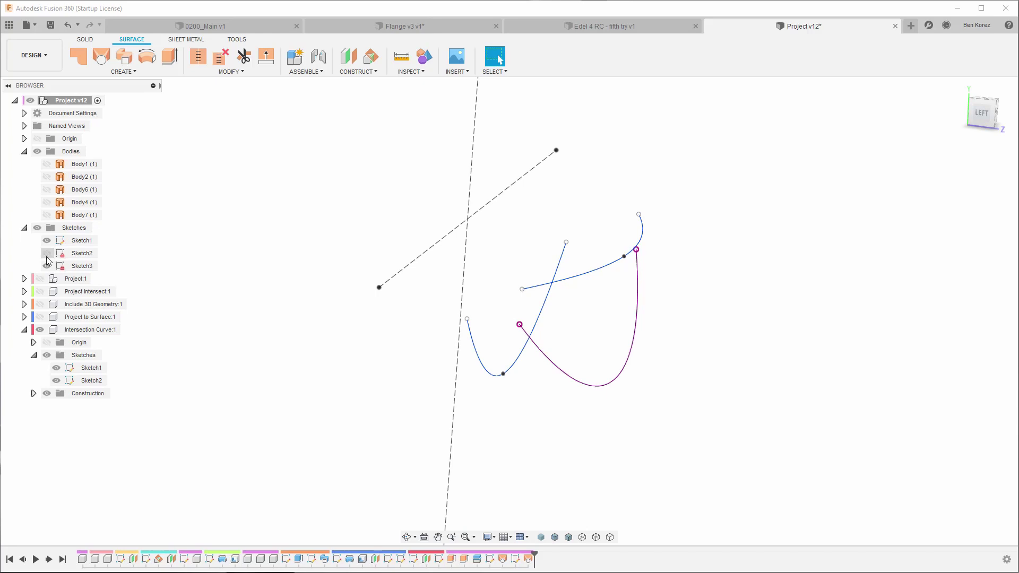
{"action": "left_click", "coordinate": [47, 267]}
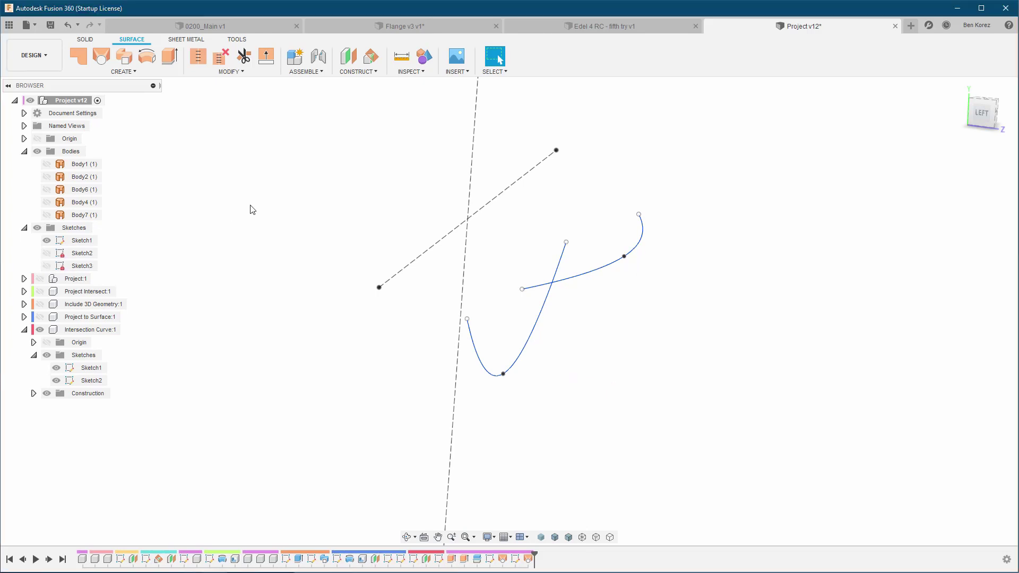